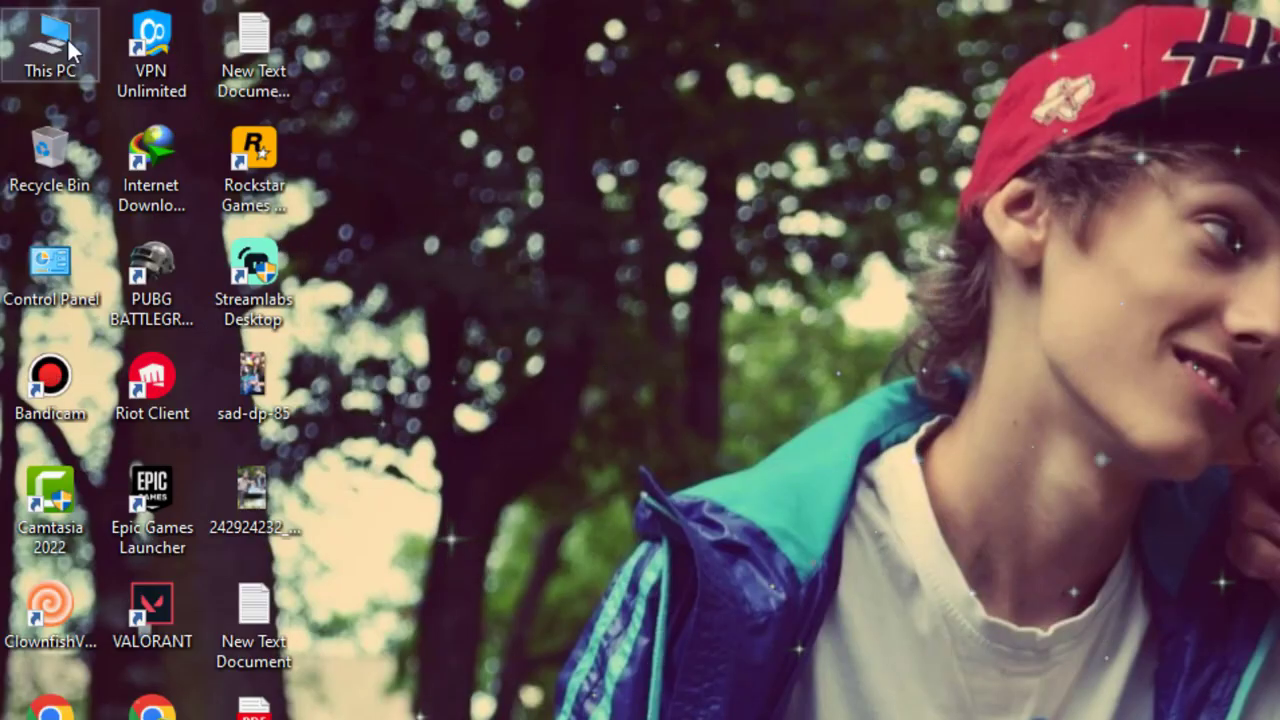
Check This PC's properties to confirm 8.00 GB of installed RAM, then close Settings
right_click(31, 22)
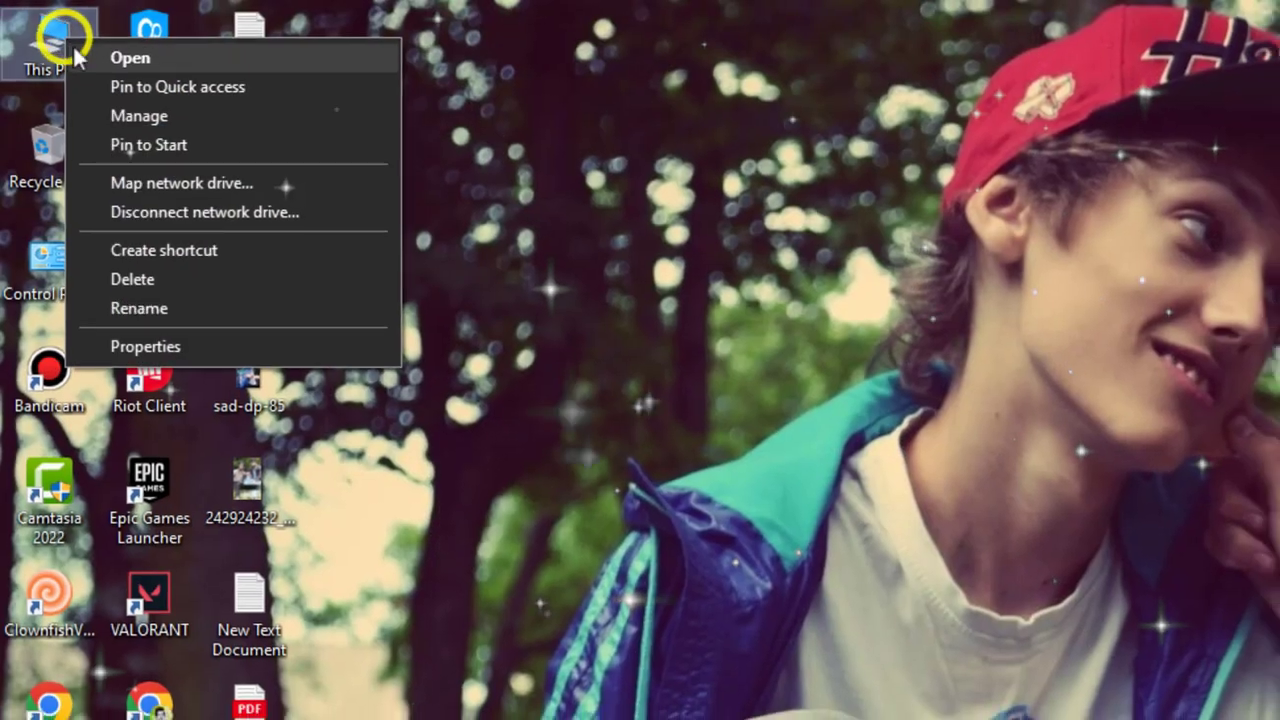
left_click(145, 346)
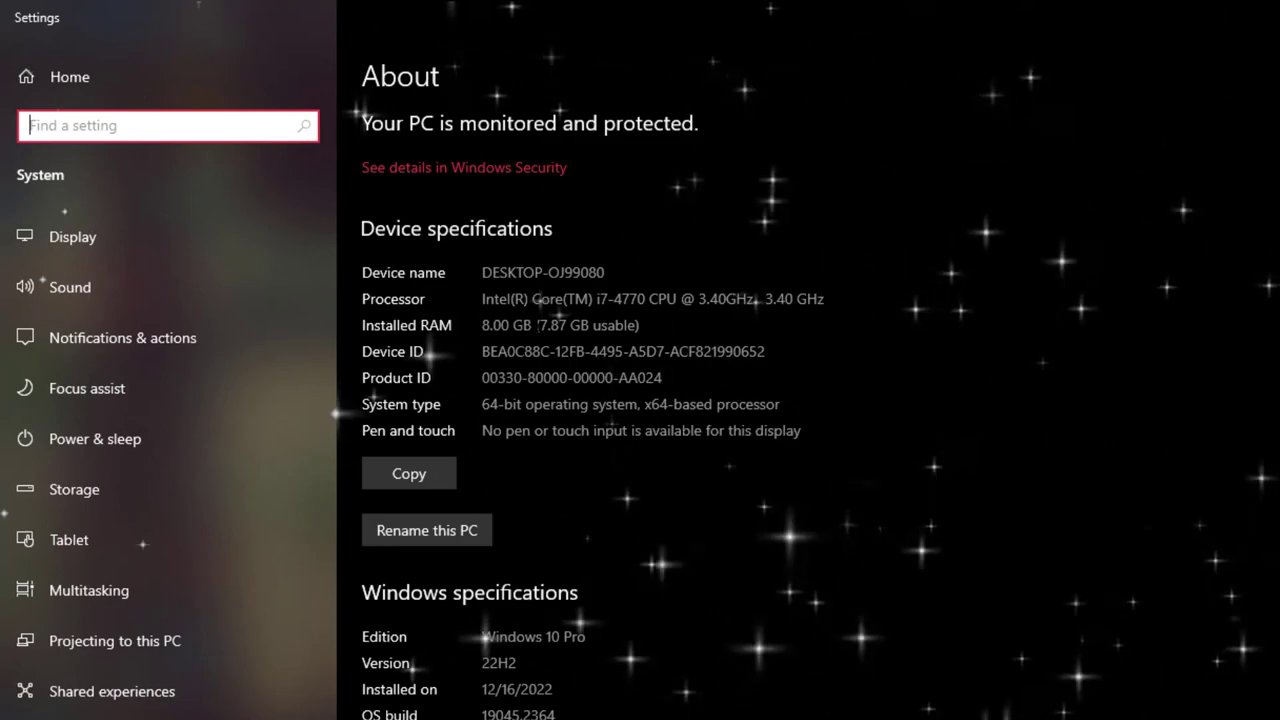
left_click_drag(345, 232, 383, 232)
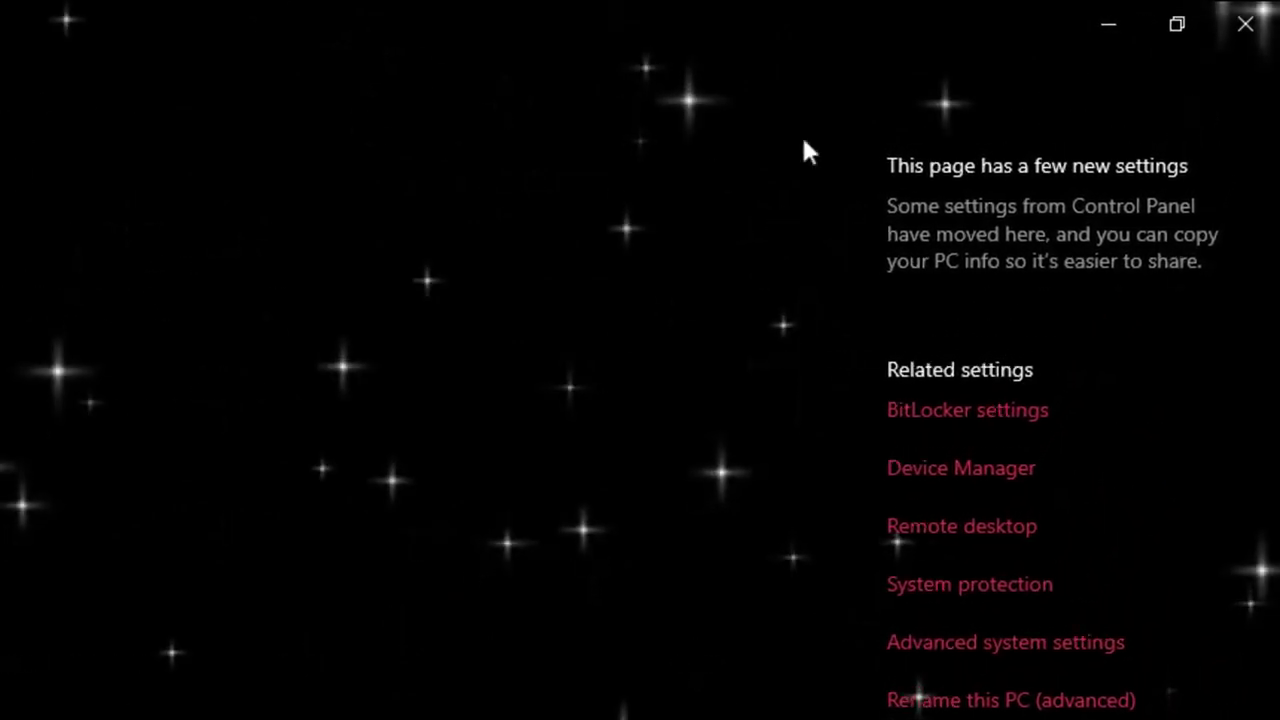
left_click(1262, 36)
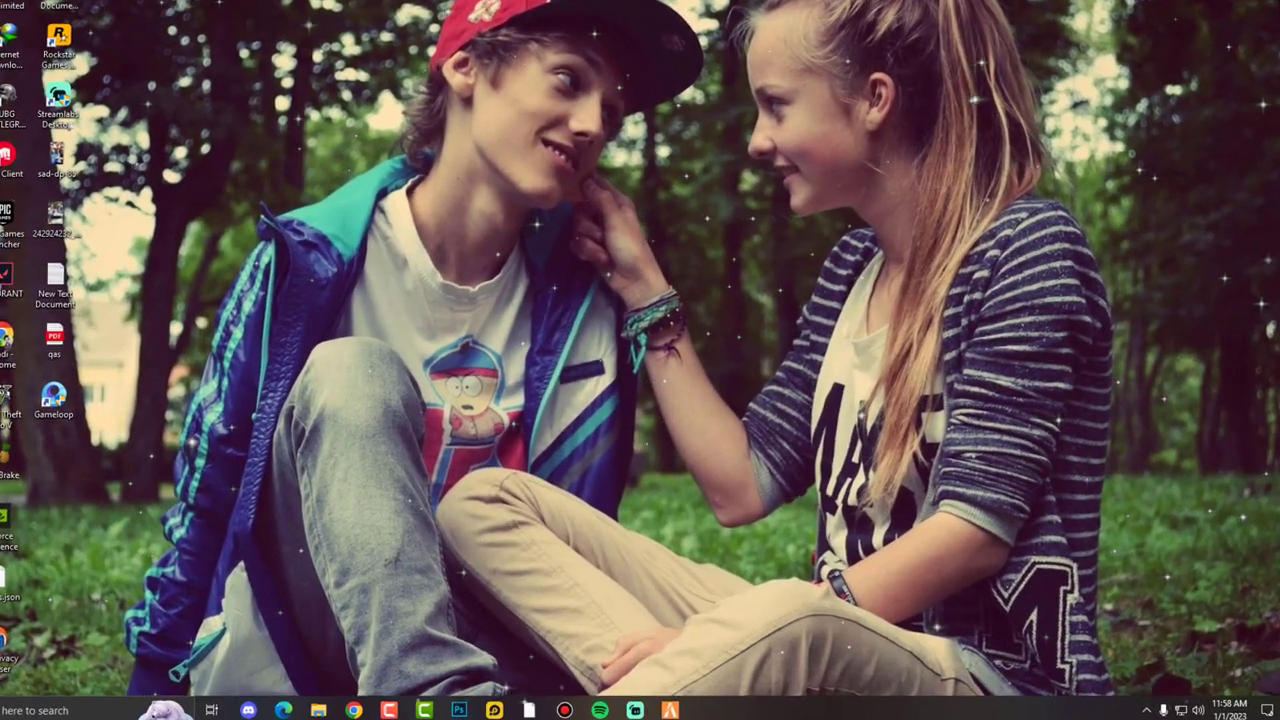
Launch Resource Monitor from Task Manager's Performance page
right_click(860, 708)
left_click(878, 655)
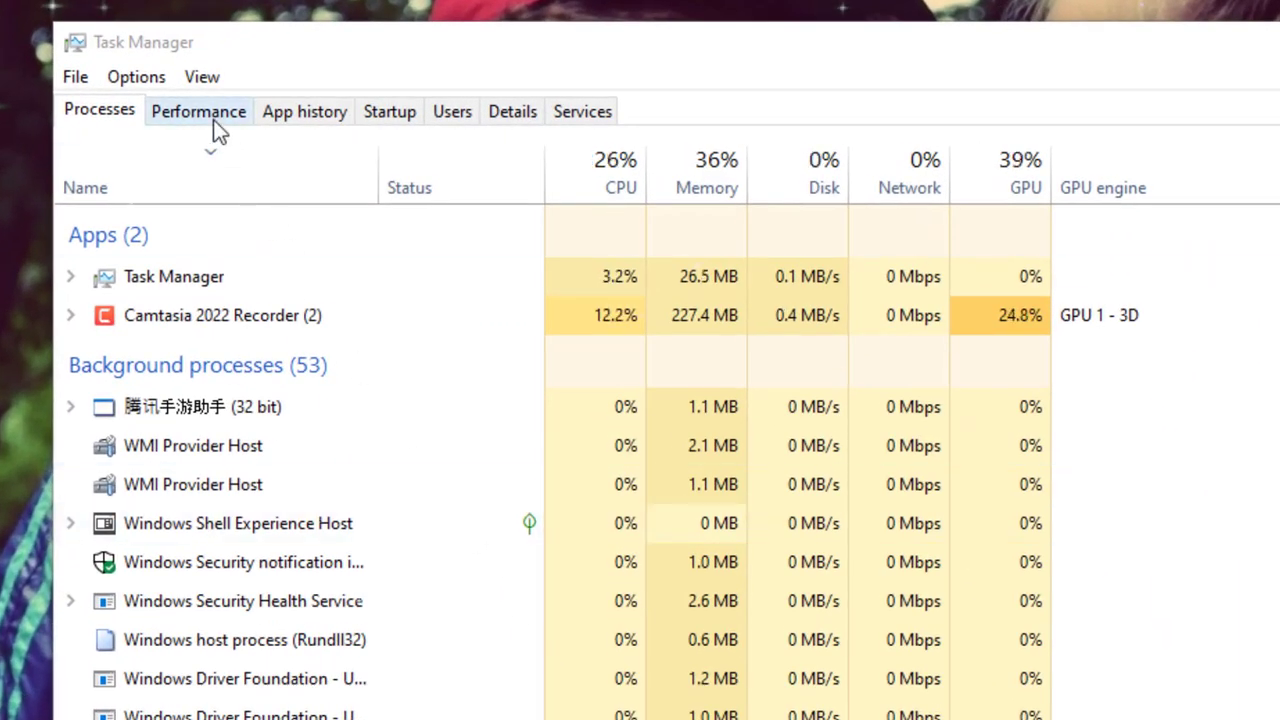
left_click(213, 120)
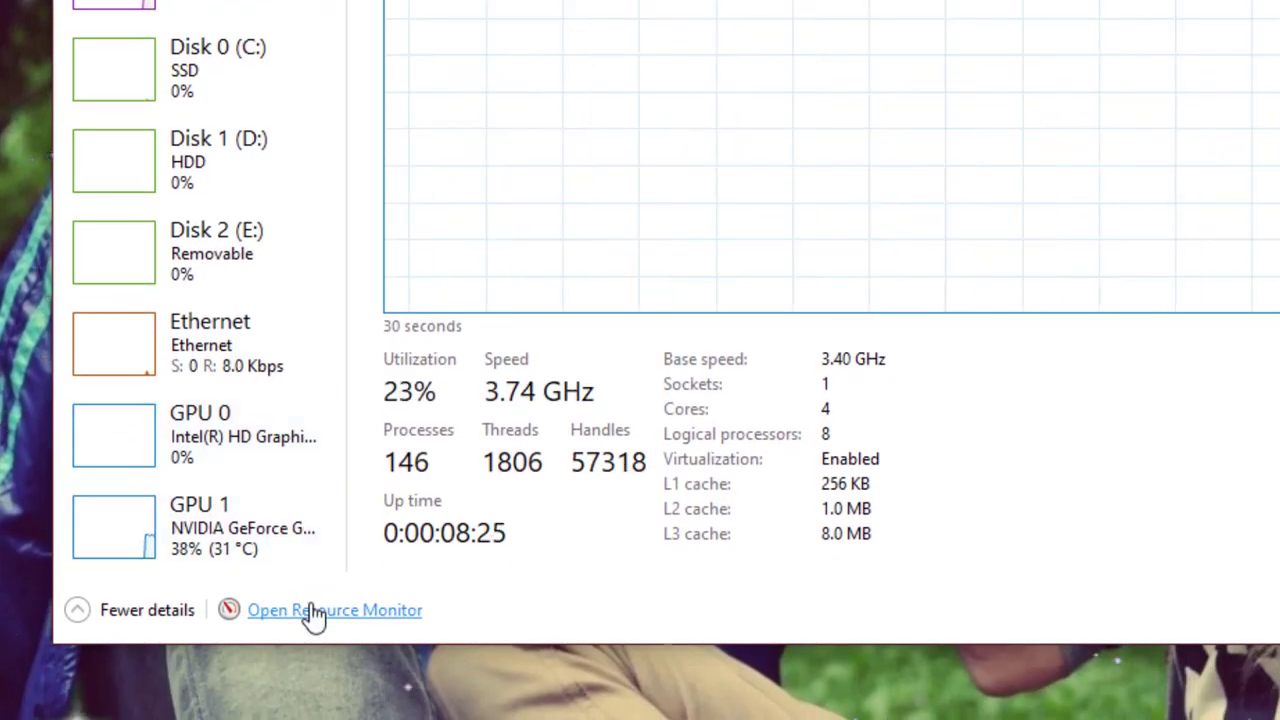
left_click(313, 612)
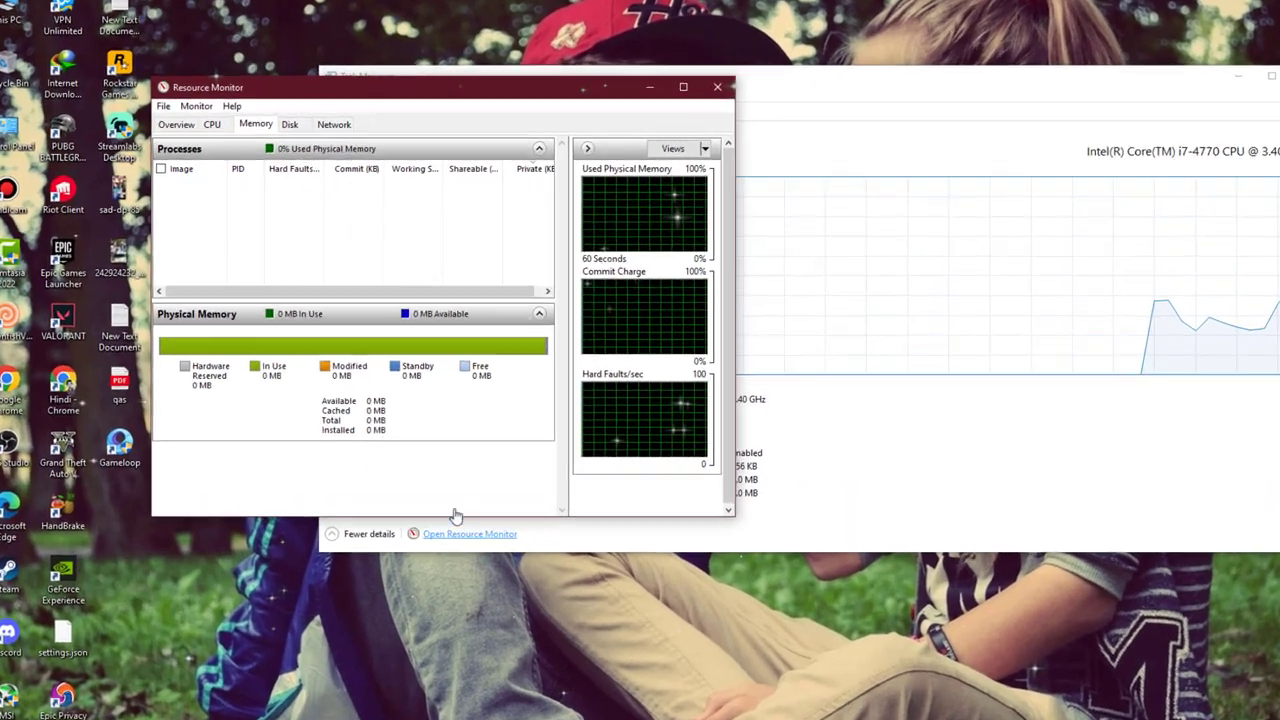
Move Resource Monitor aside and close Task Manager, leaving the physical memory breakdown visible
left_click_drag(420, 87, 949, 65)
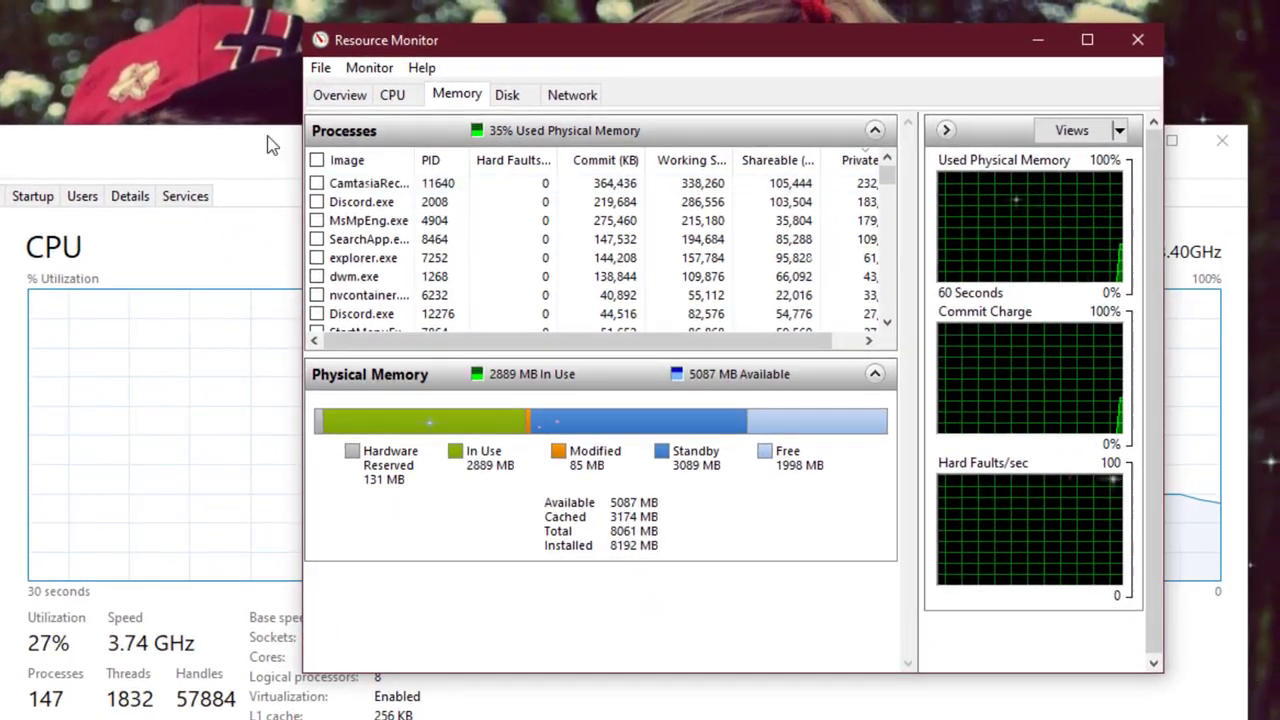
left_click(266, 136)
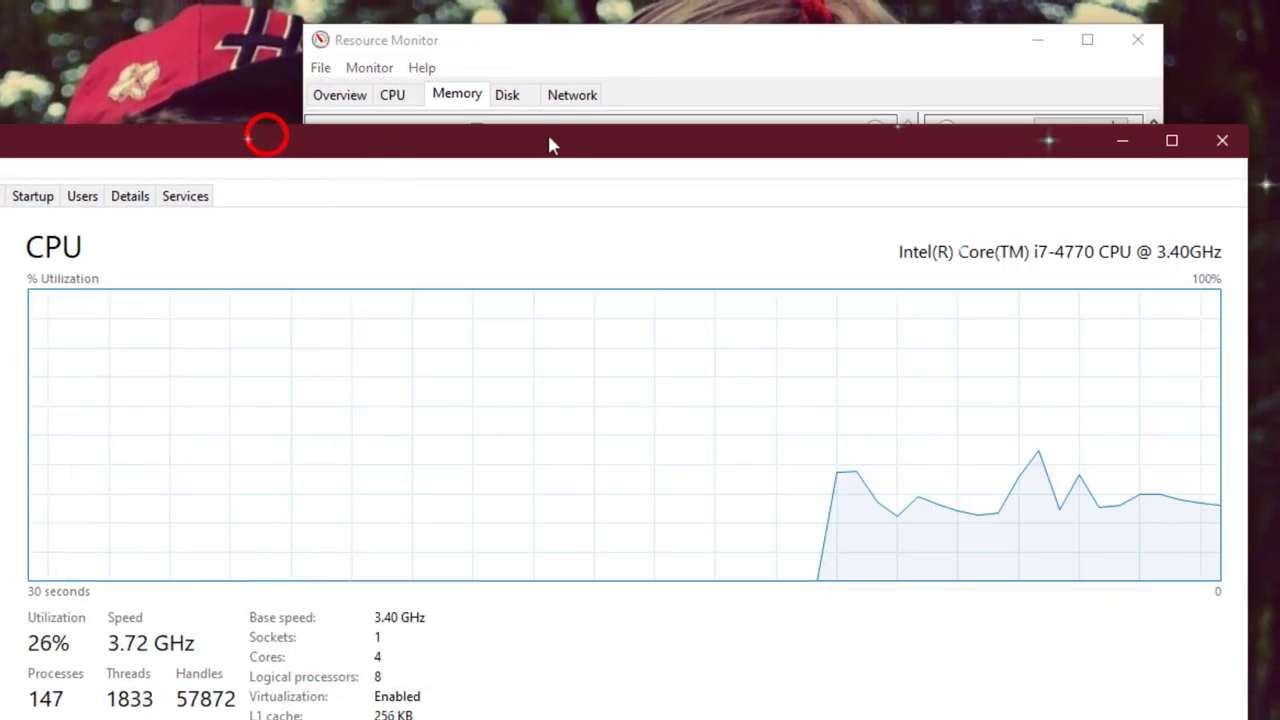
left_click(1222, 140)
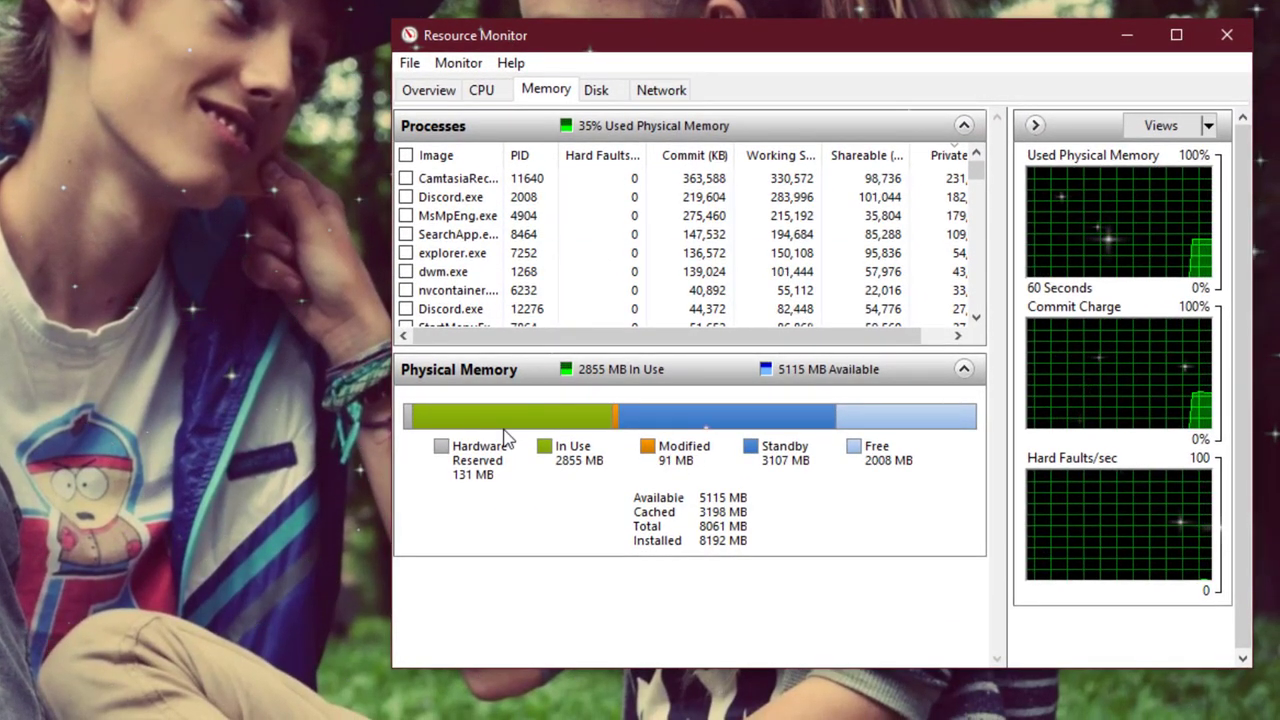
mouse_move(505, 432)
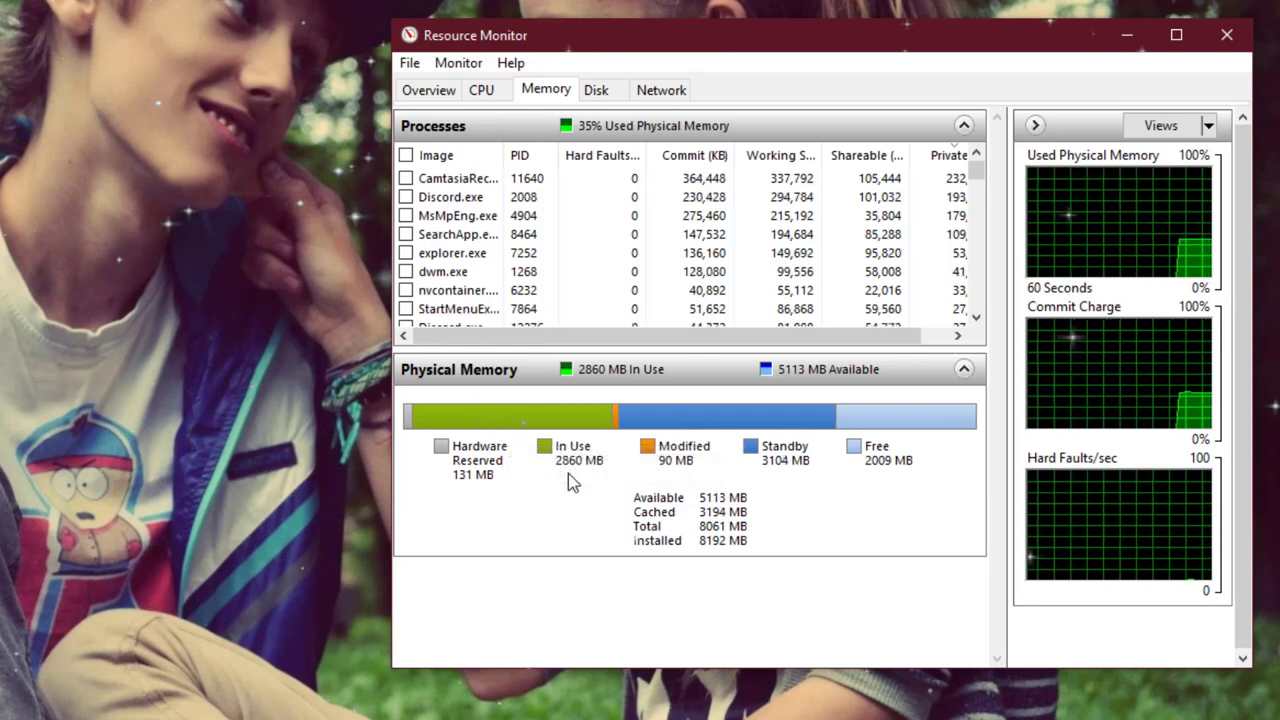
mouse_move(568, 474)
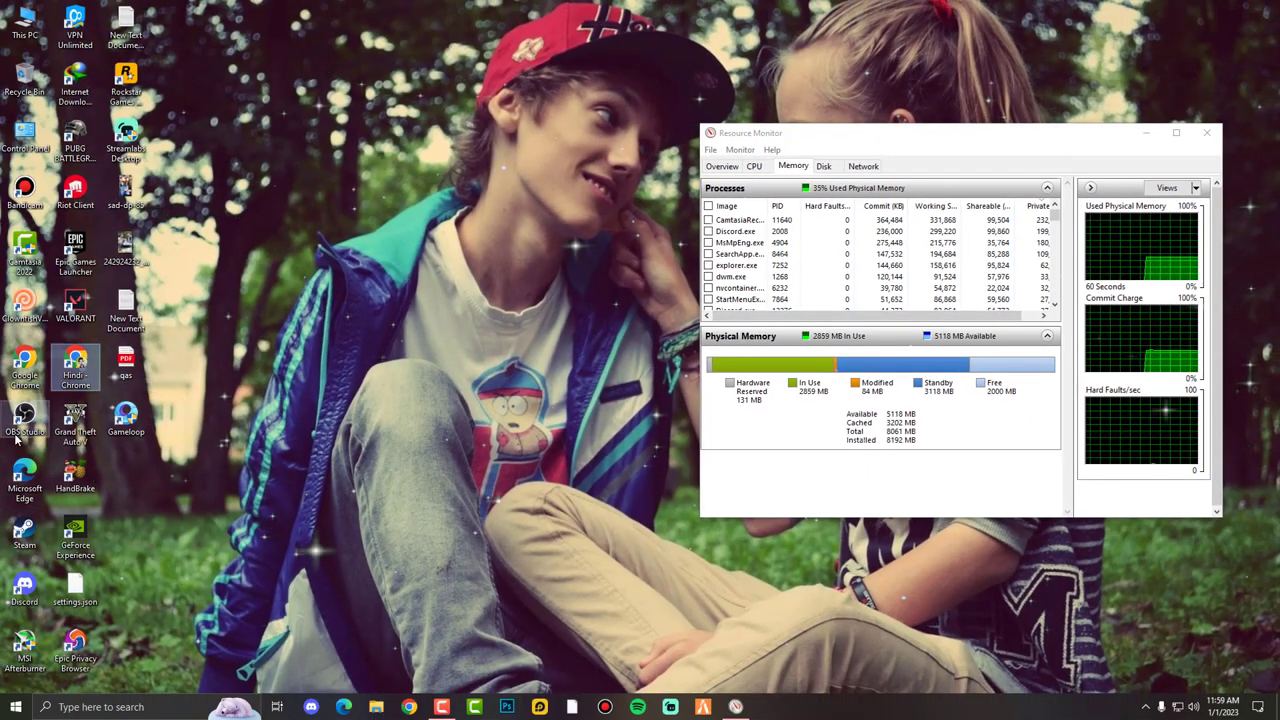
left_click(70, 432)
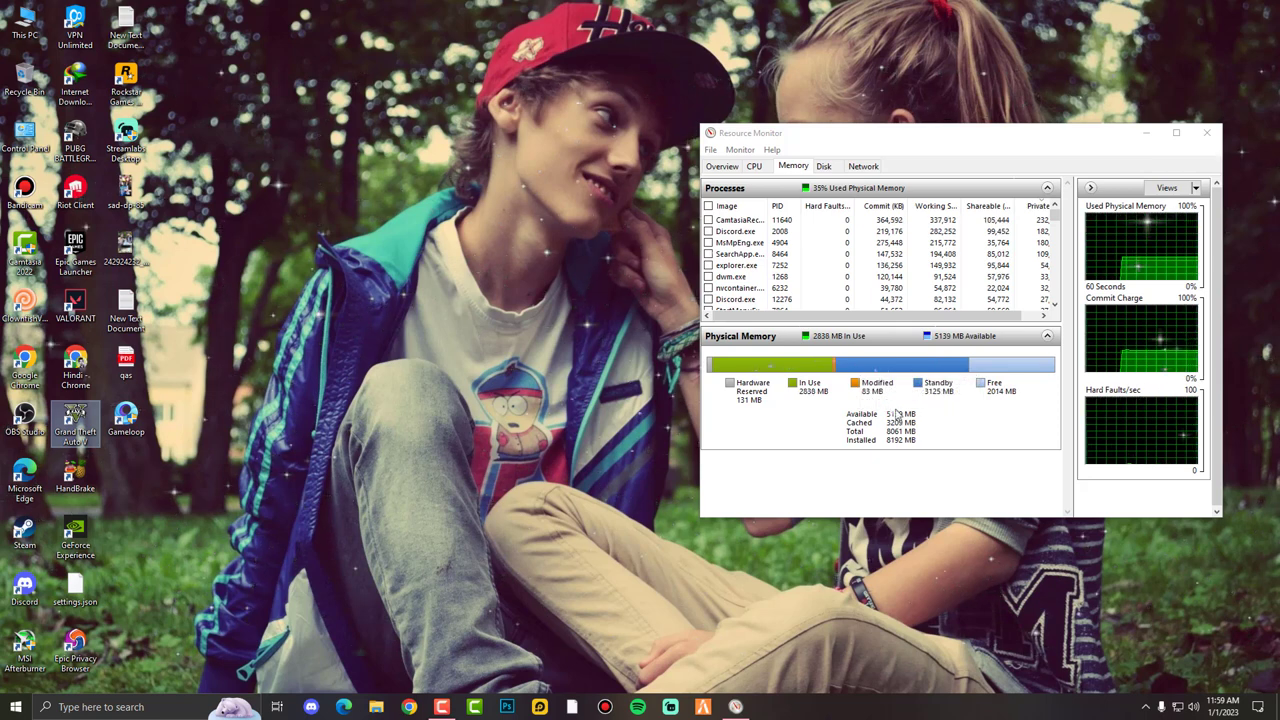
mouse_move(911, 431)
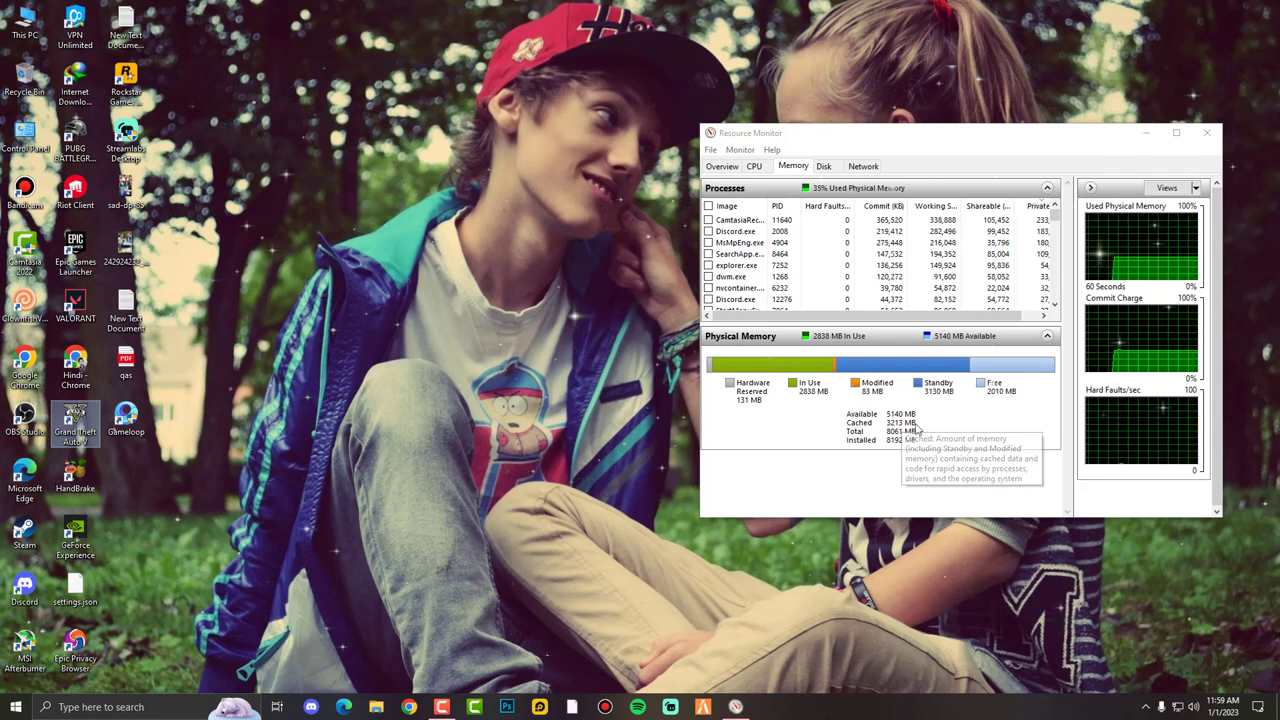
left_click(1000, 401)
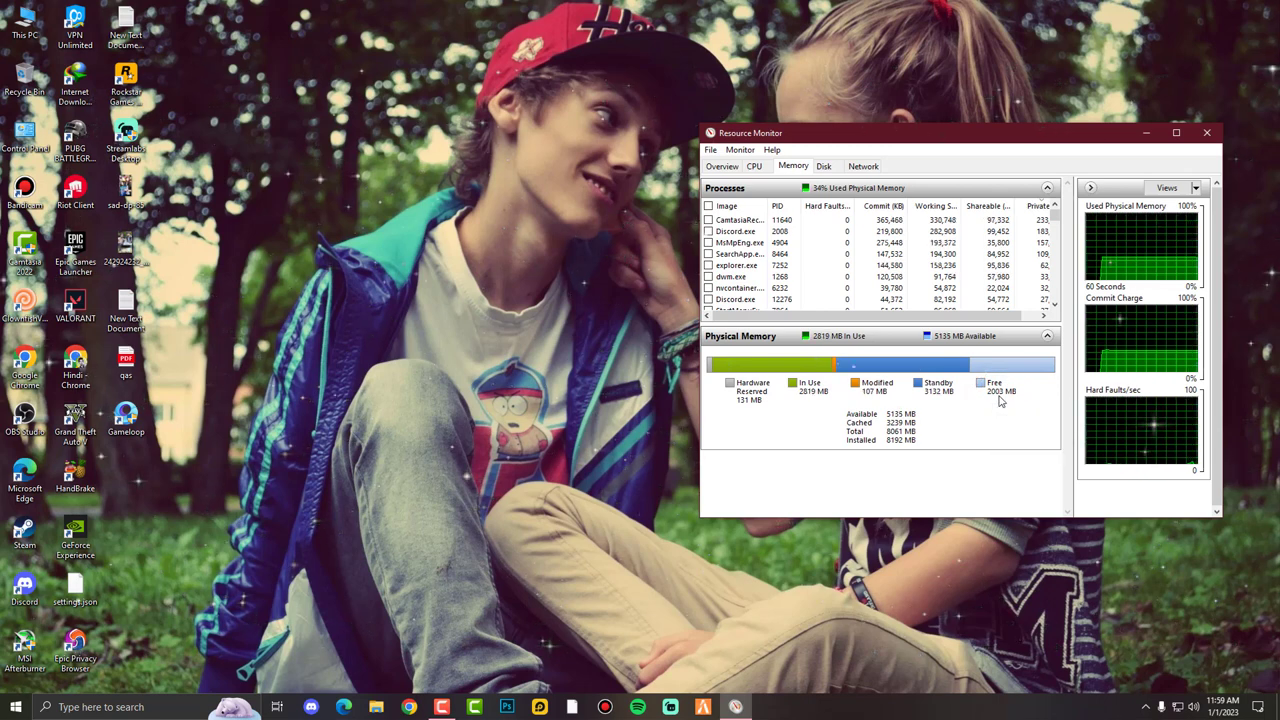
mouse_move(999, 400)
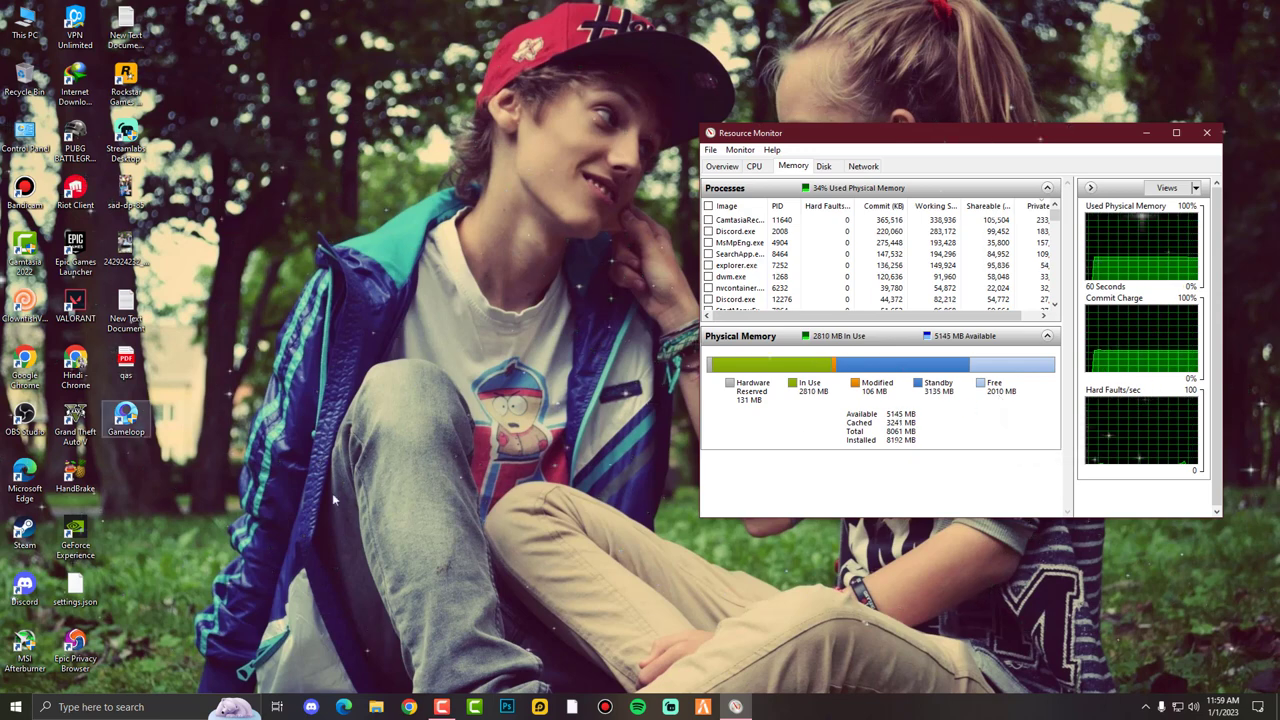
left_click(38, 542)
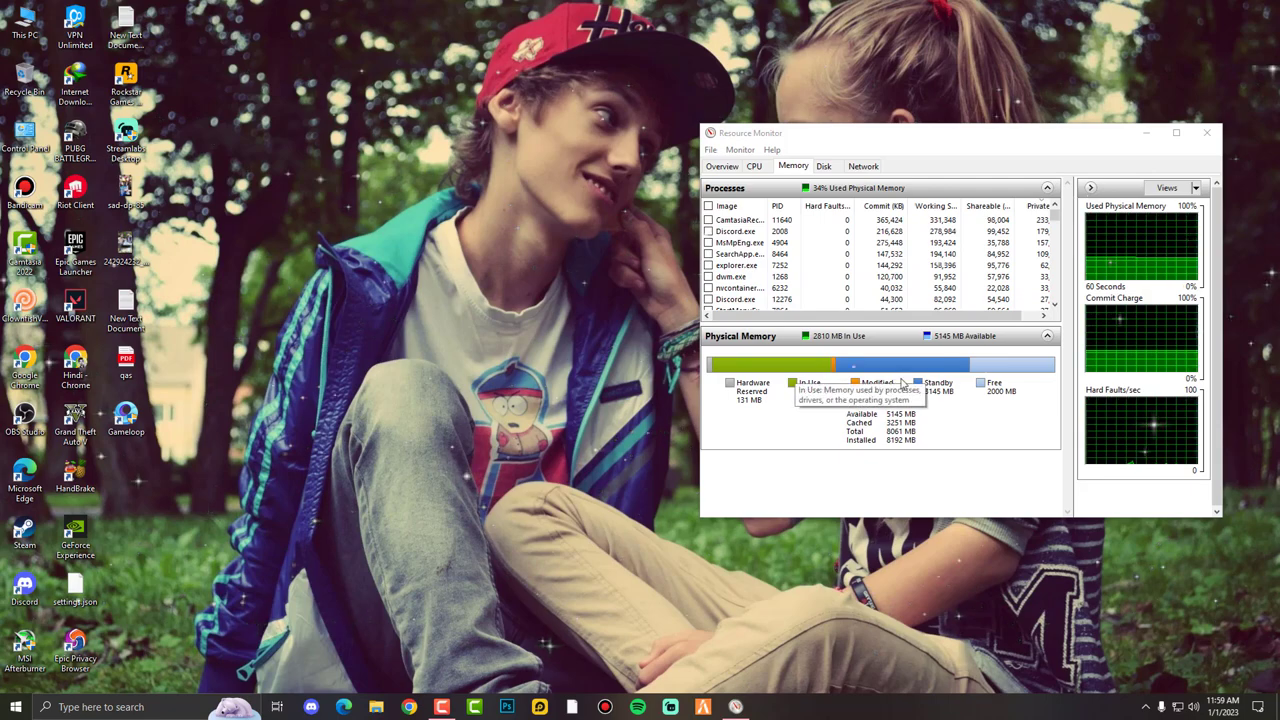
mouse_move(902, 383)
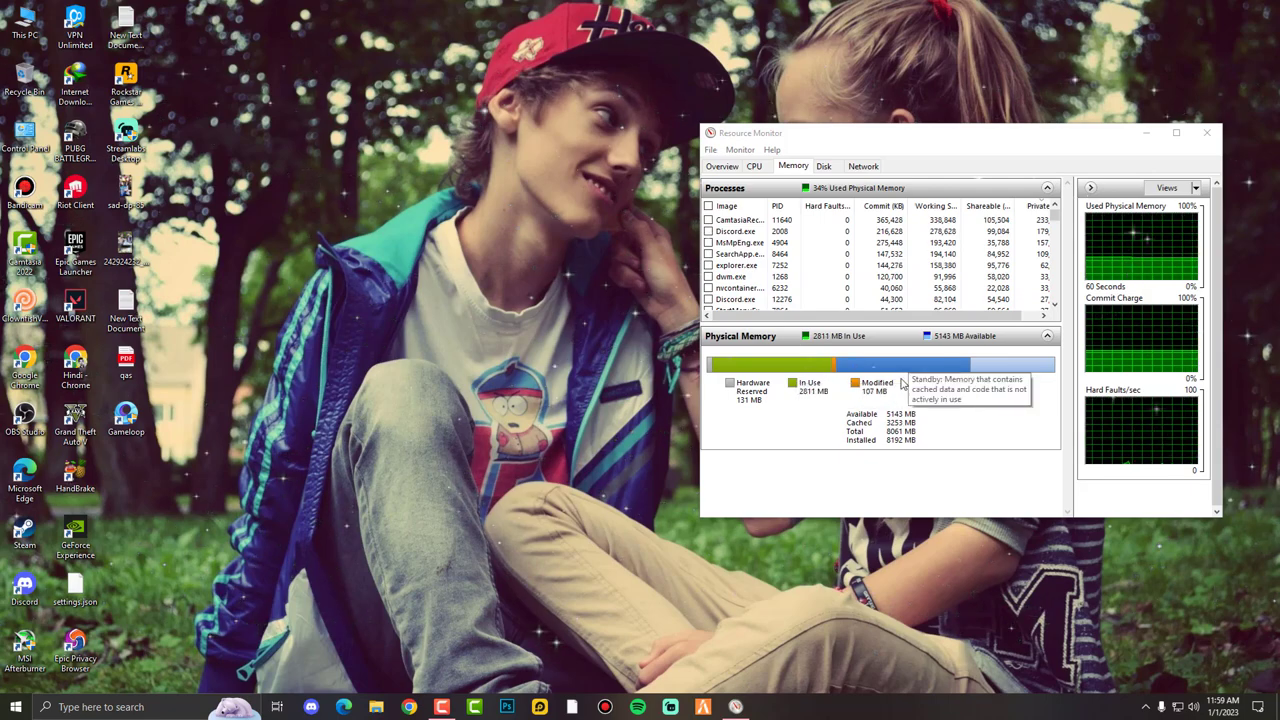
Browse to D:\Work\RAMMap in File Explorer and run the RAMMap application
left_click(757, 349)
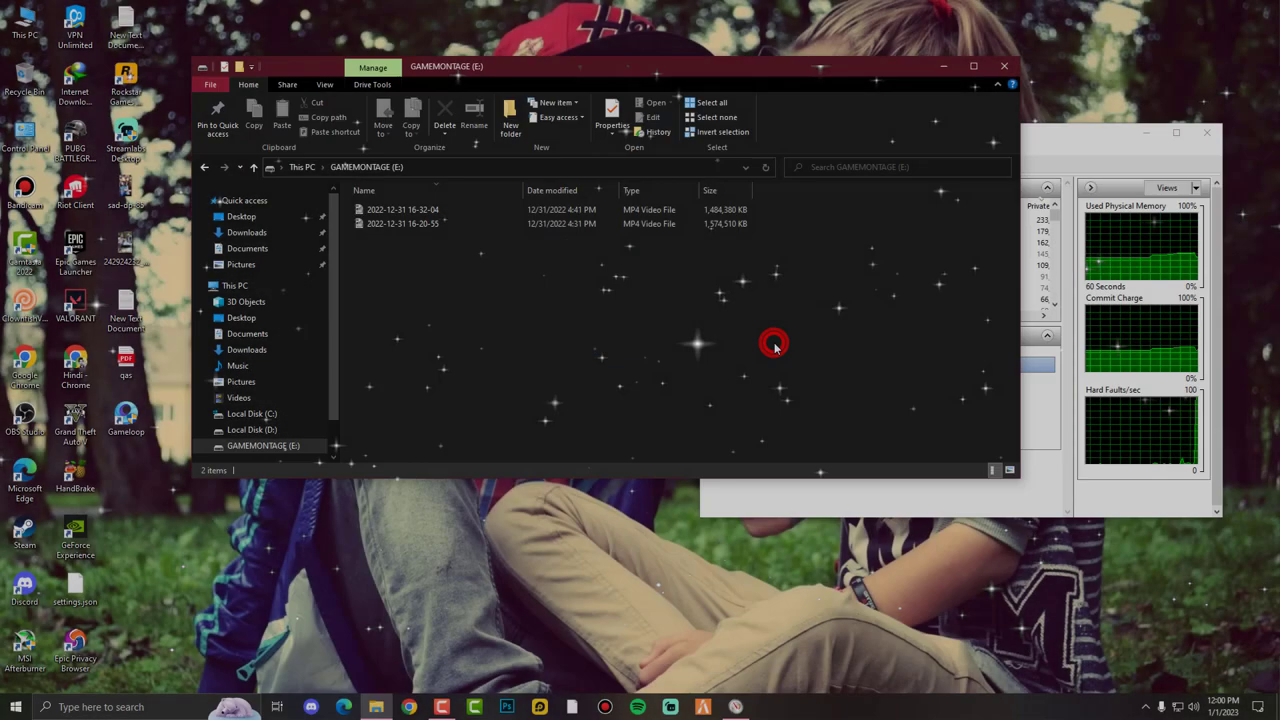
double_click(589, 350)
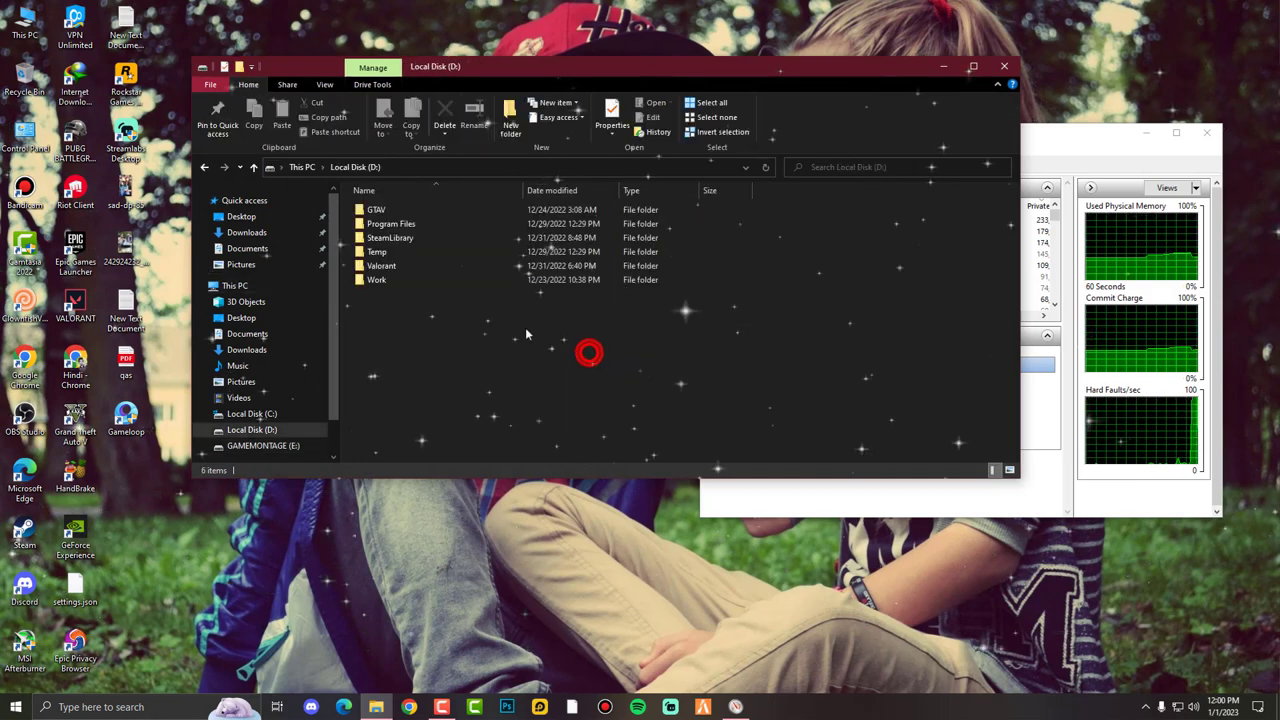
left_click(393, 280)
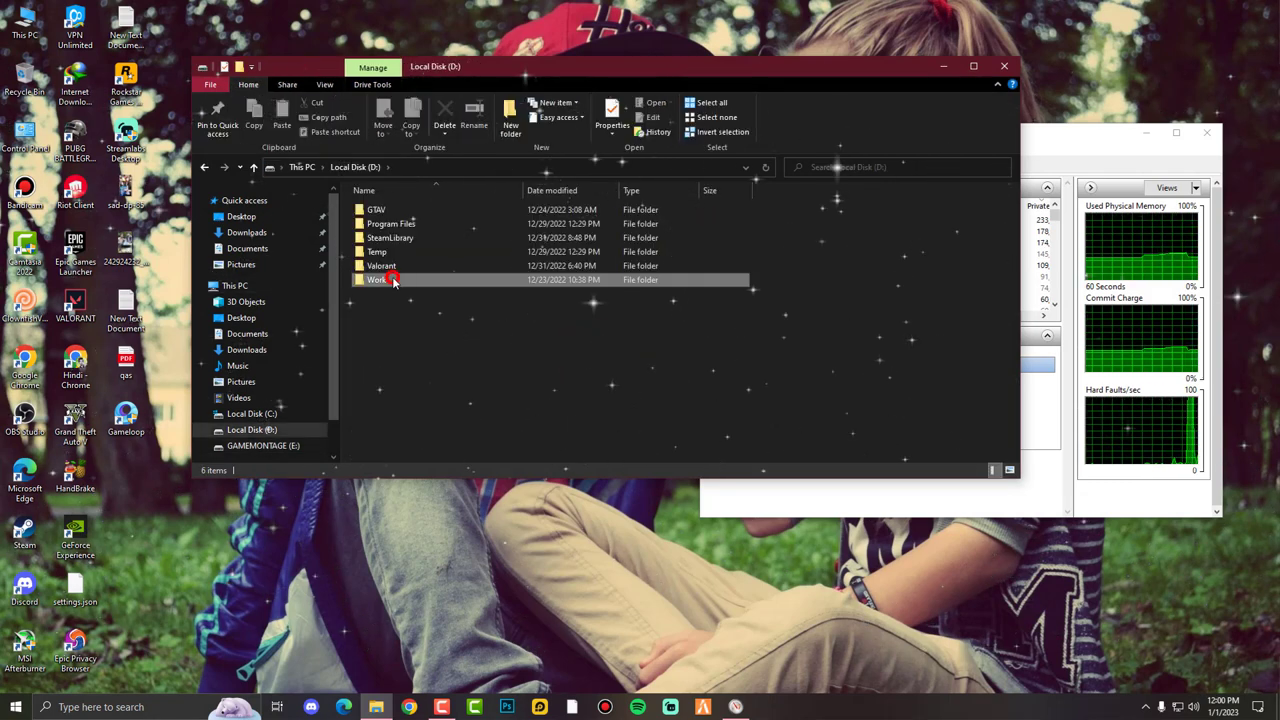
left_click(394, 252)
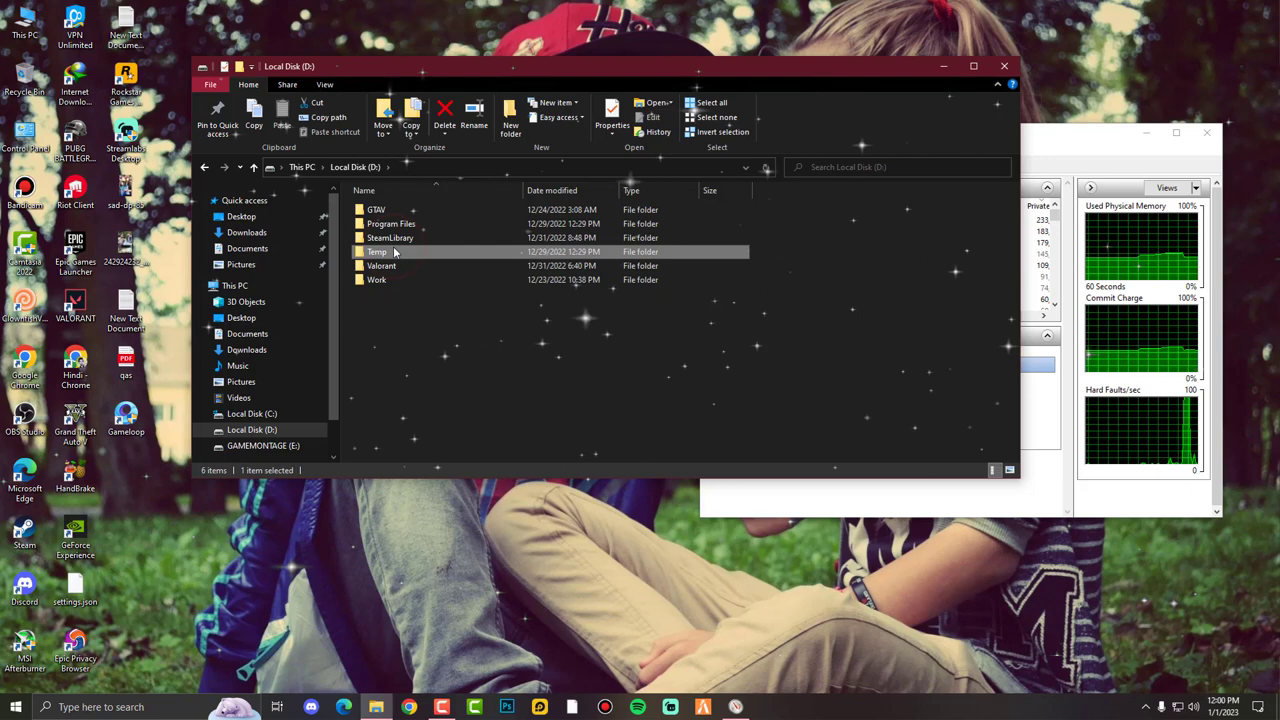
double_click(391, 278)
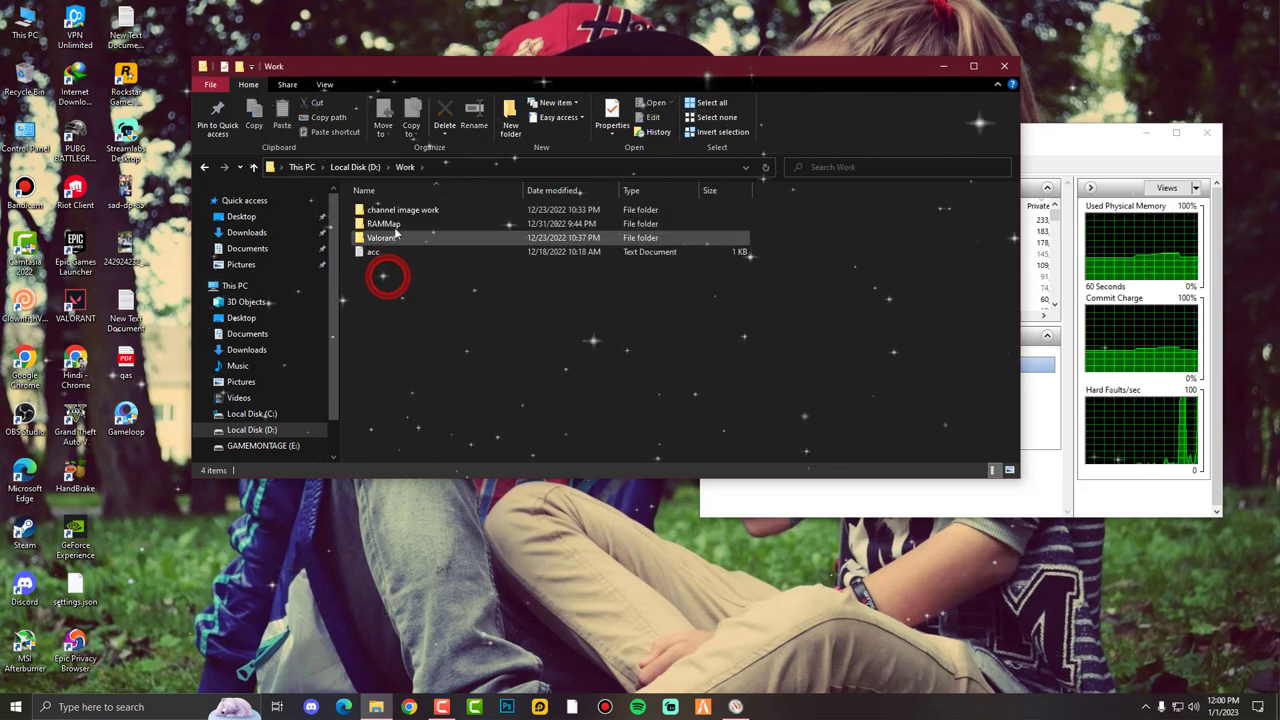
double_click(392, 279)
double_click(393, 224)
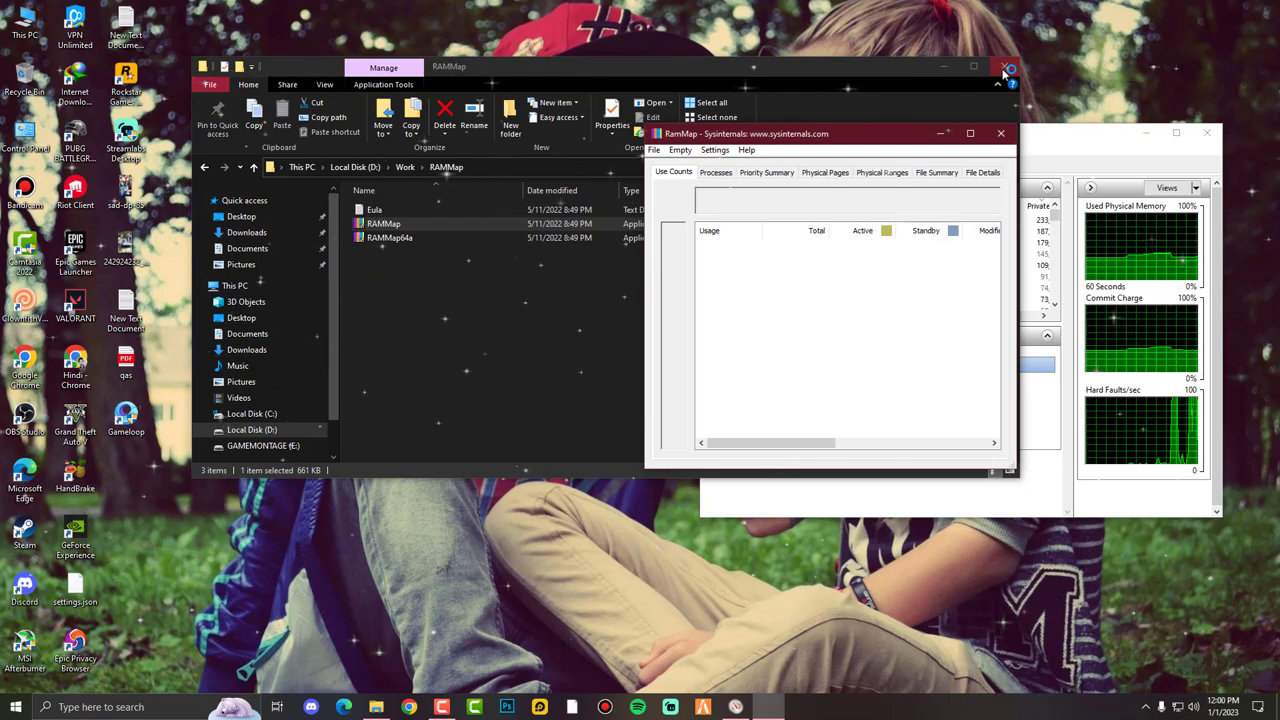
Close Explorer, then empty working sets, system working set and modified page list, cutting in-use memory to 1664 MB
left_click(1005, 68)
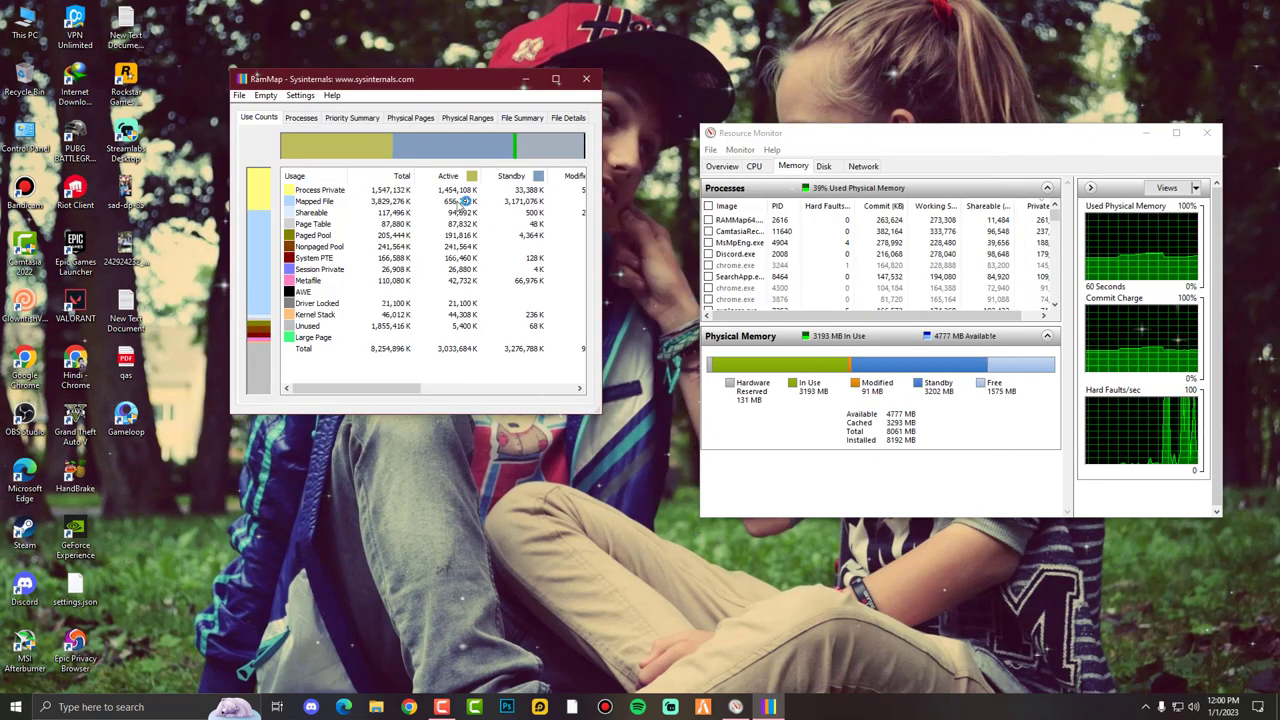
left_click(265, 95)
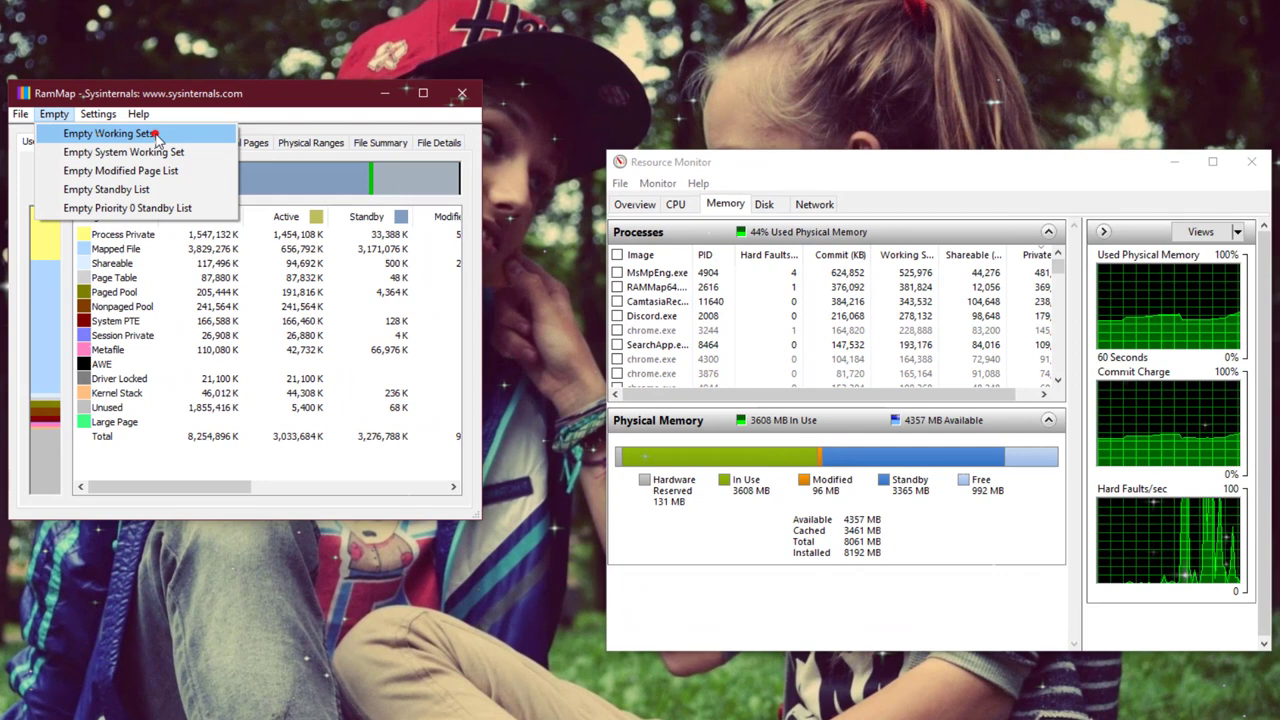
left_click(155, 134)
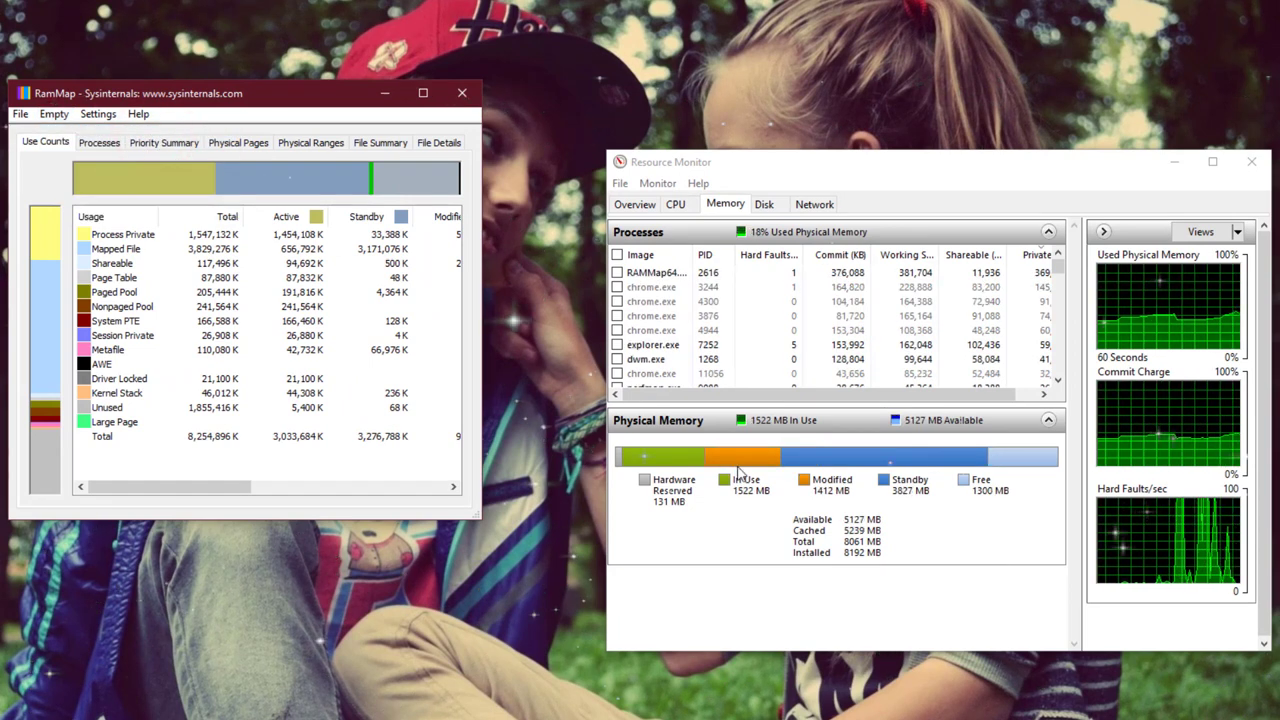
left_click(54, 114)
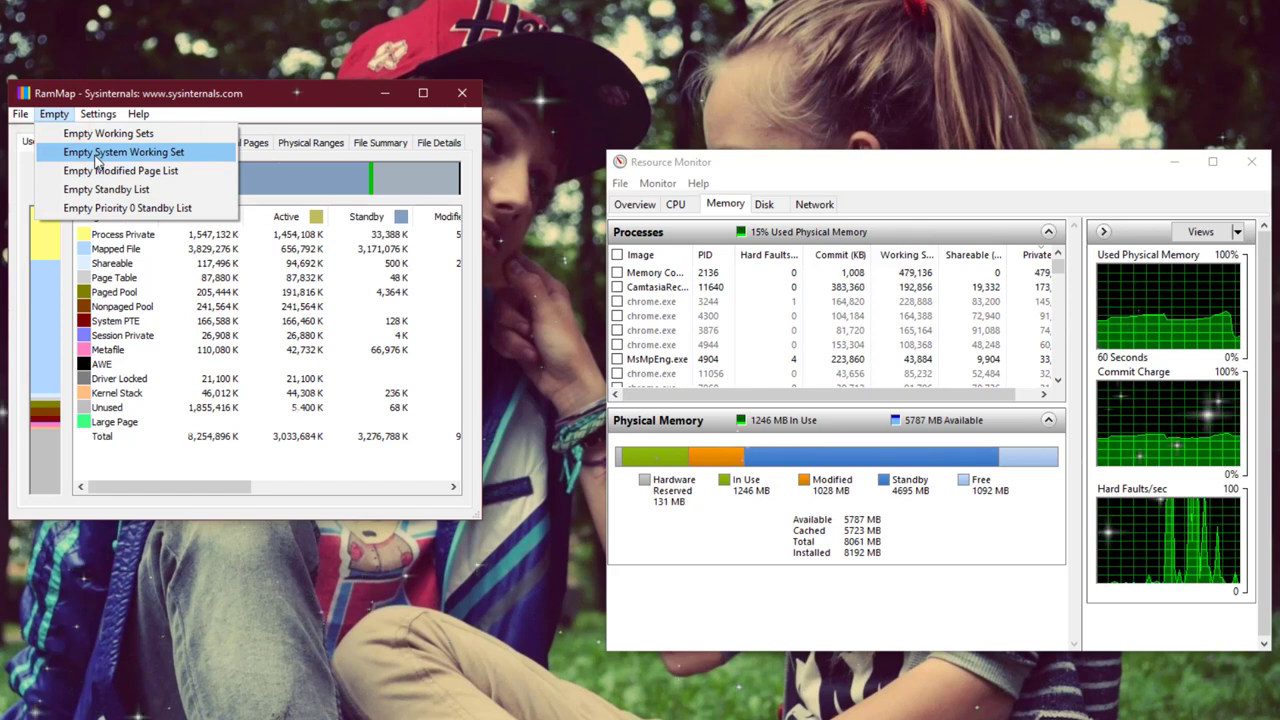
left_click(97, 155)
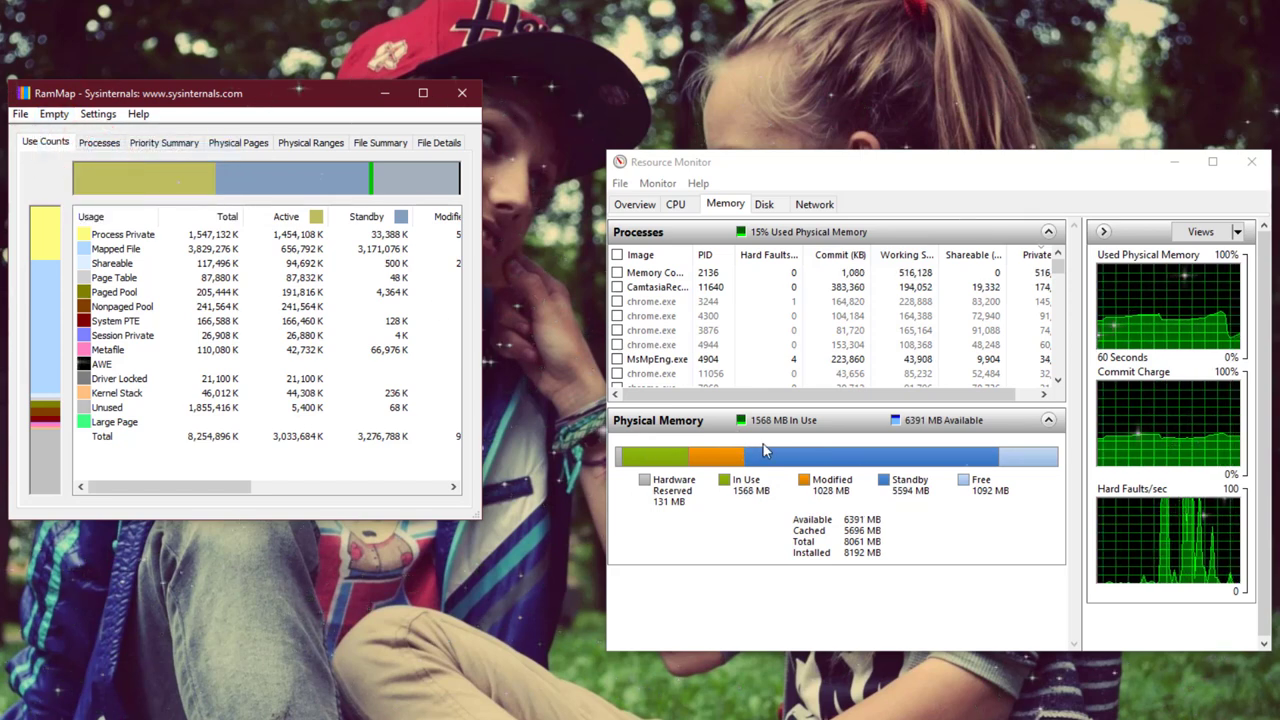
left_click(54, 114)
left_click(113, 172)
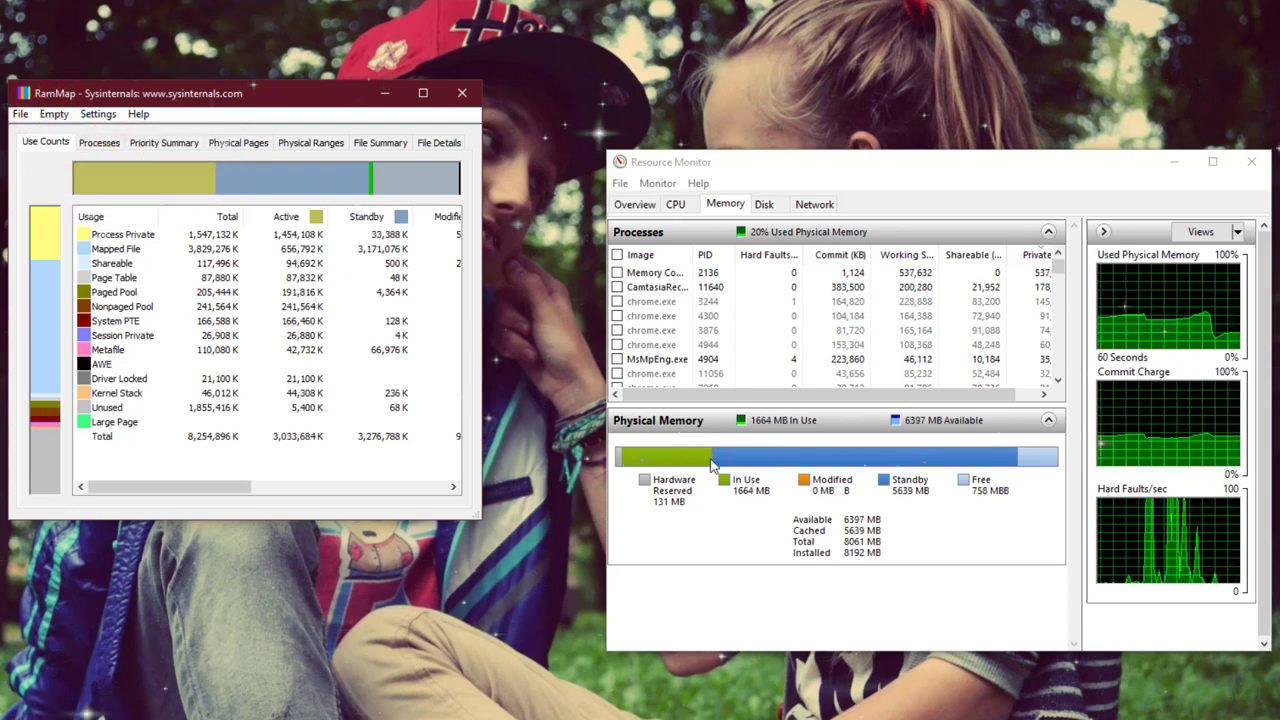
Empty the standby list, priority 0 standby list, process working sets and system working set
left_click(54, 114)
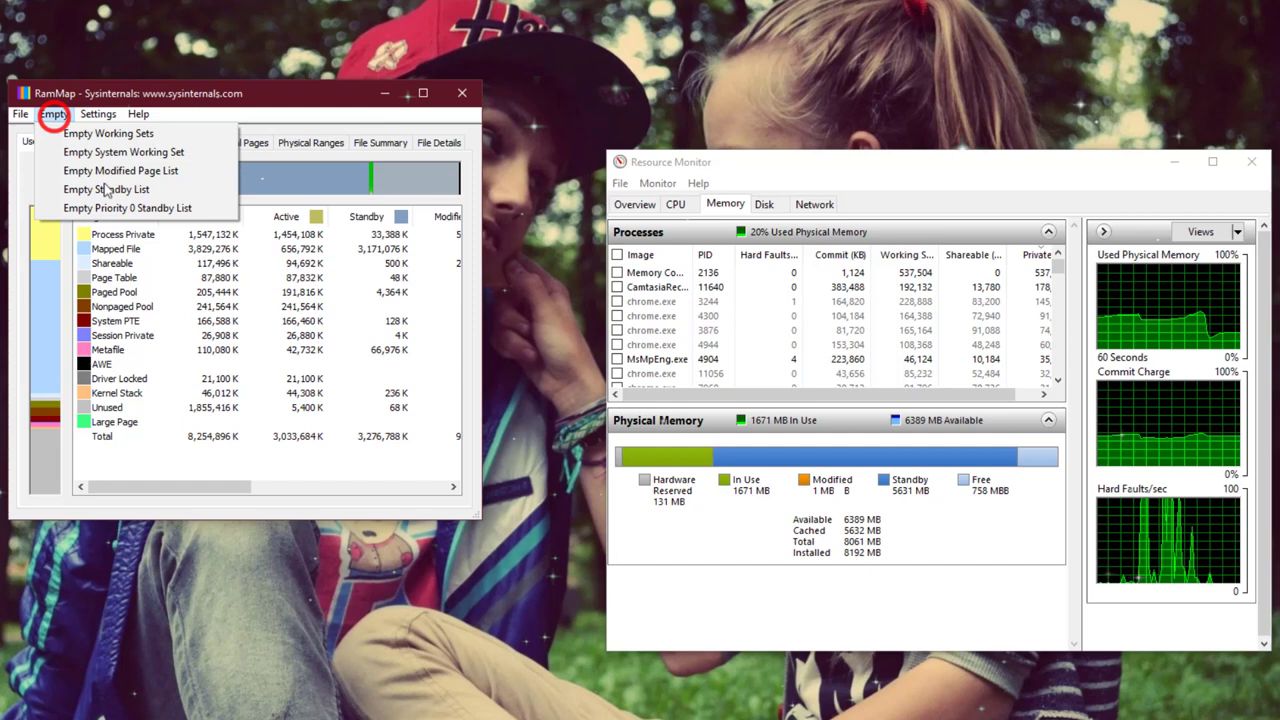
left_click(110, 190)
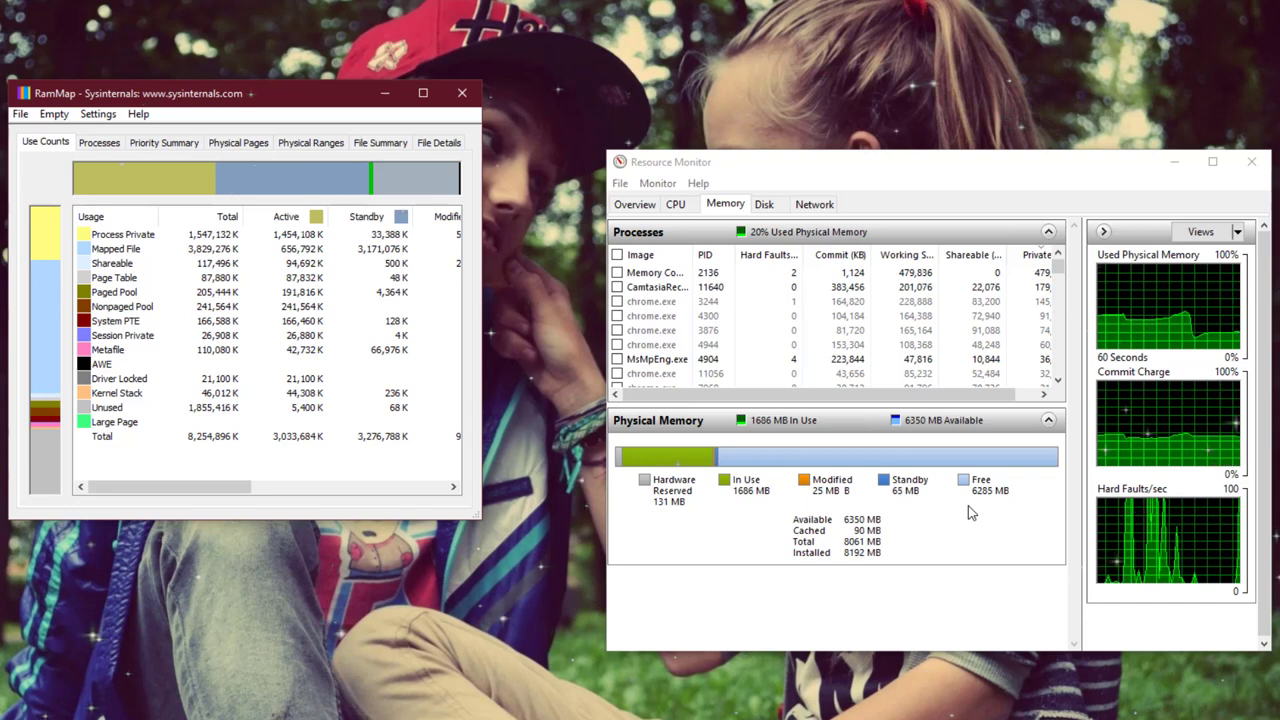
left_click(54, 114)
left_click(97, 207)
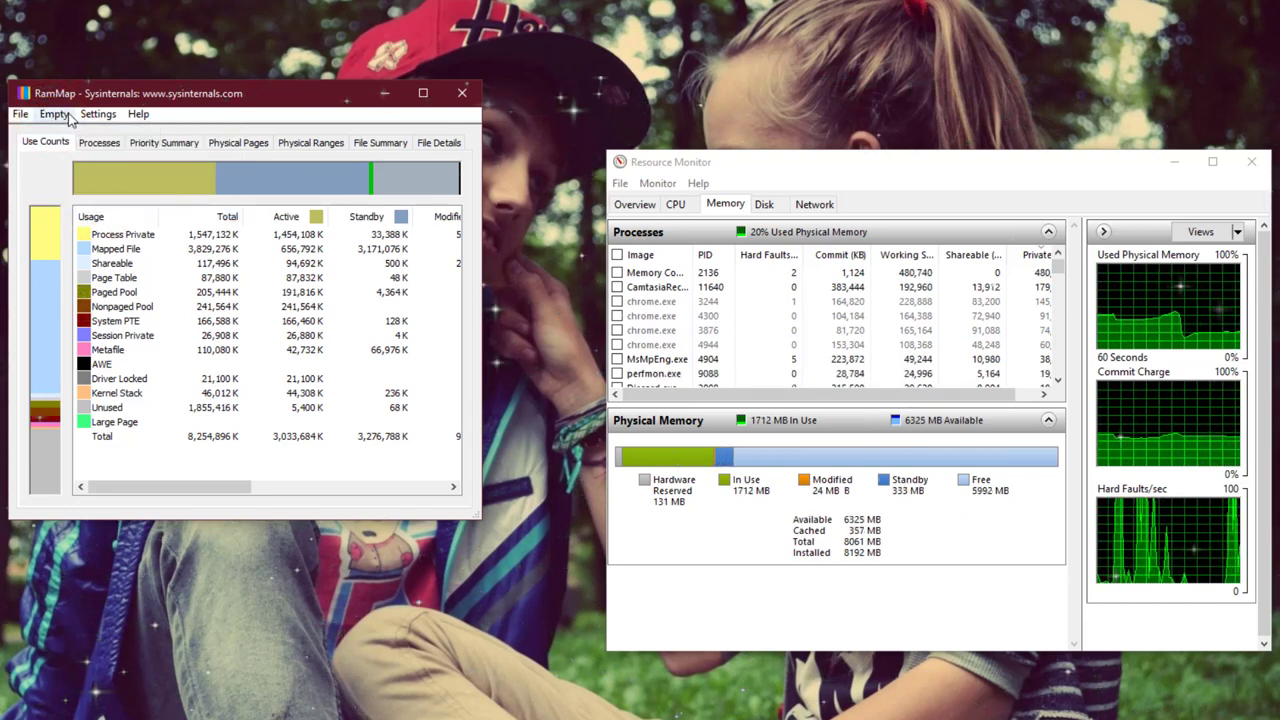
left_click(54, 114)
left_click(75, 133)
left_click(58, 116)
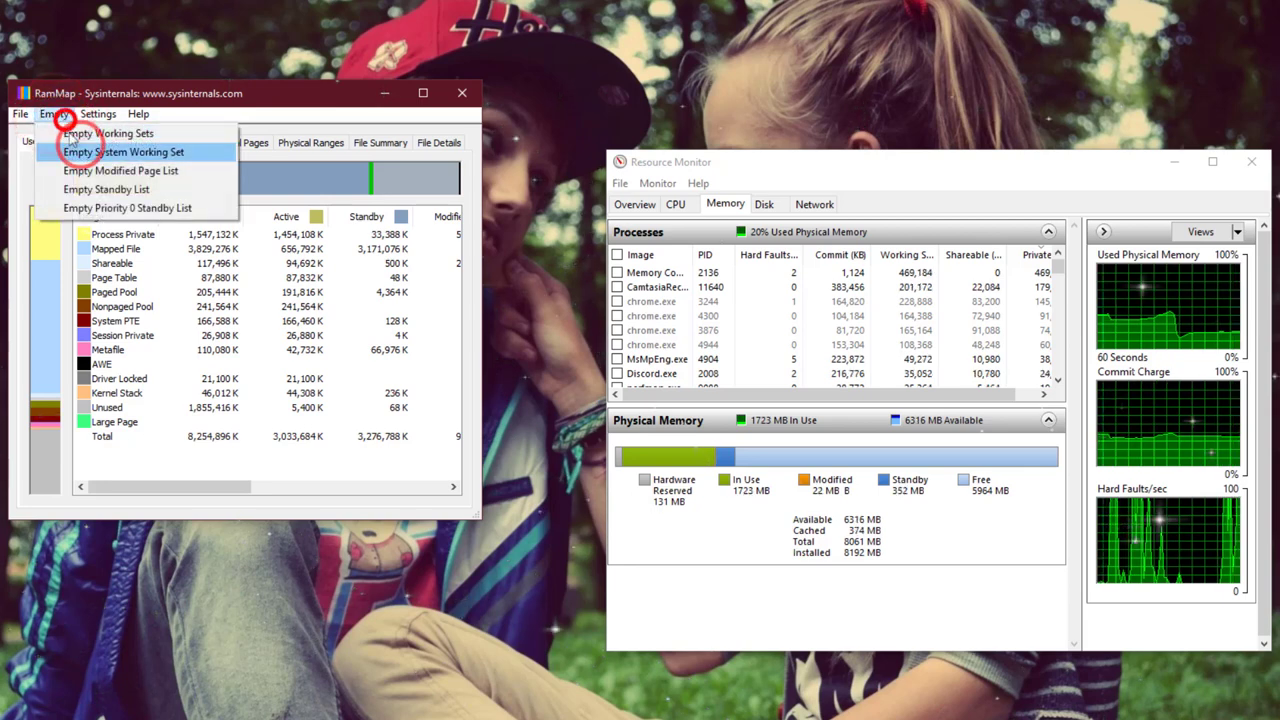
left_click(72, 148)
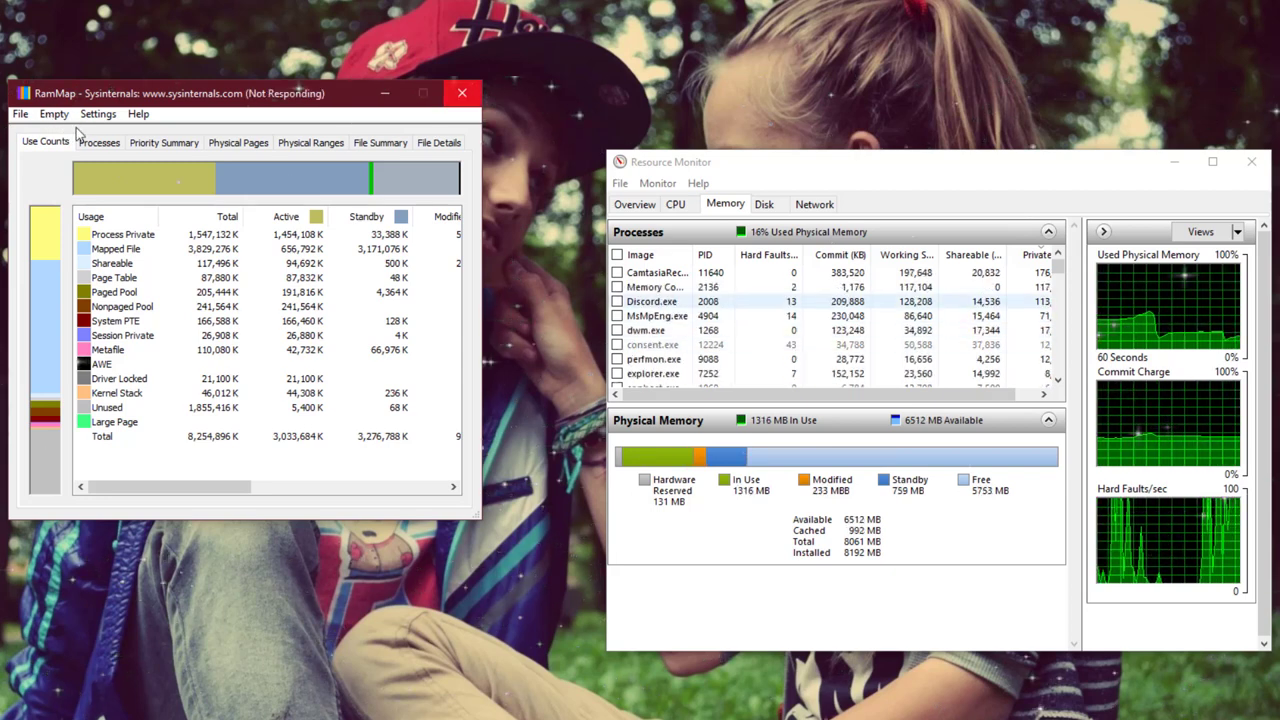
Repeat the standby, priority 0 standby and system working set purges, then close RAMMap
left_click(70, 117)
left_click(138, 190)
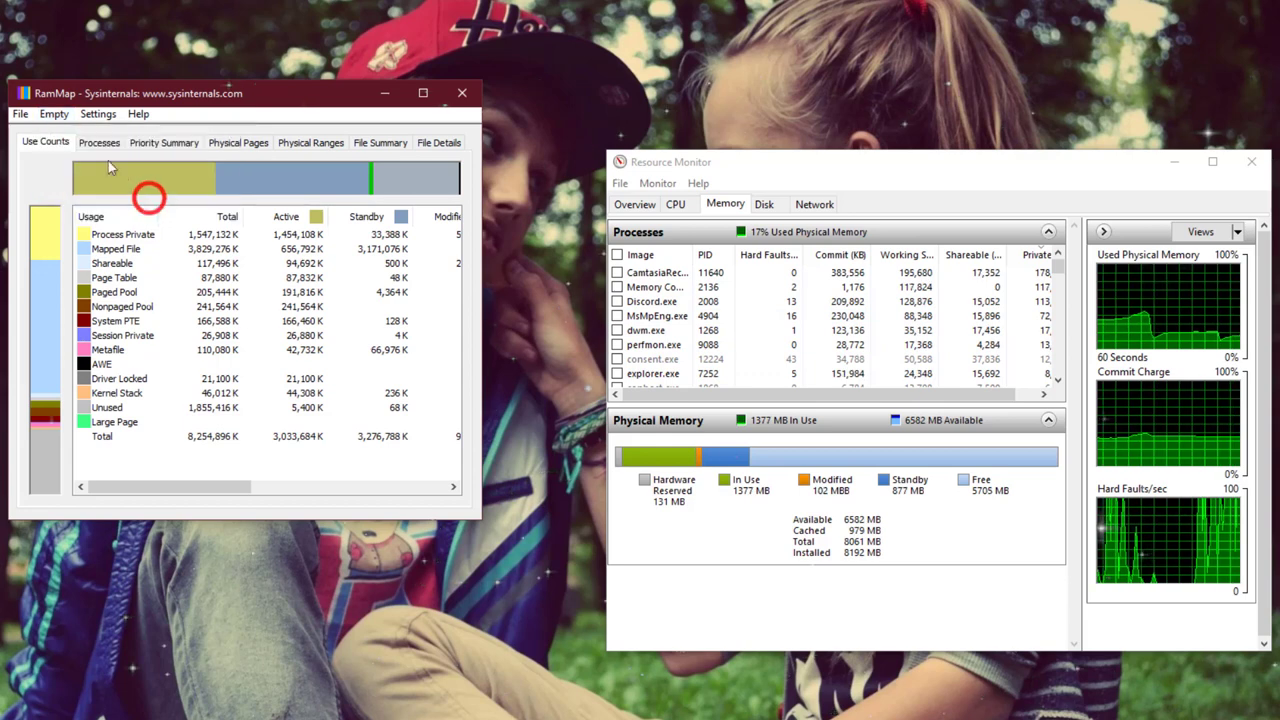
left_click(54, 114)
left_click(102, 208)
left_click(54, 114)
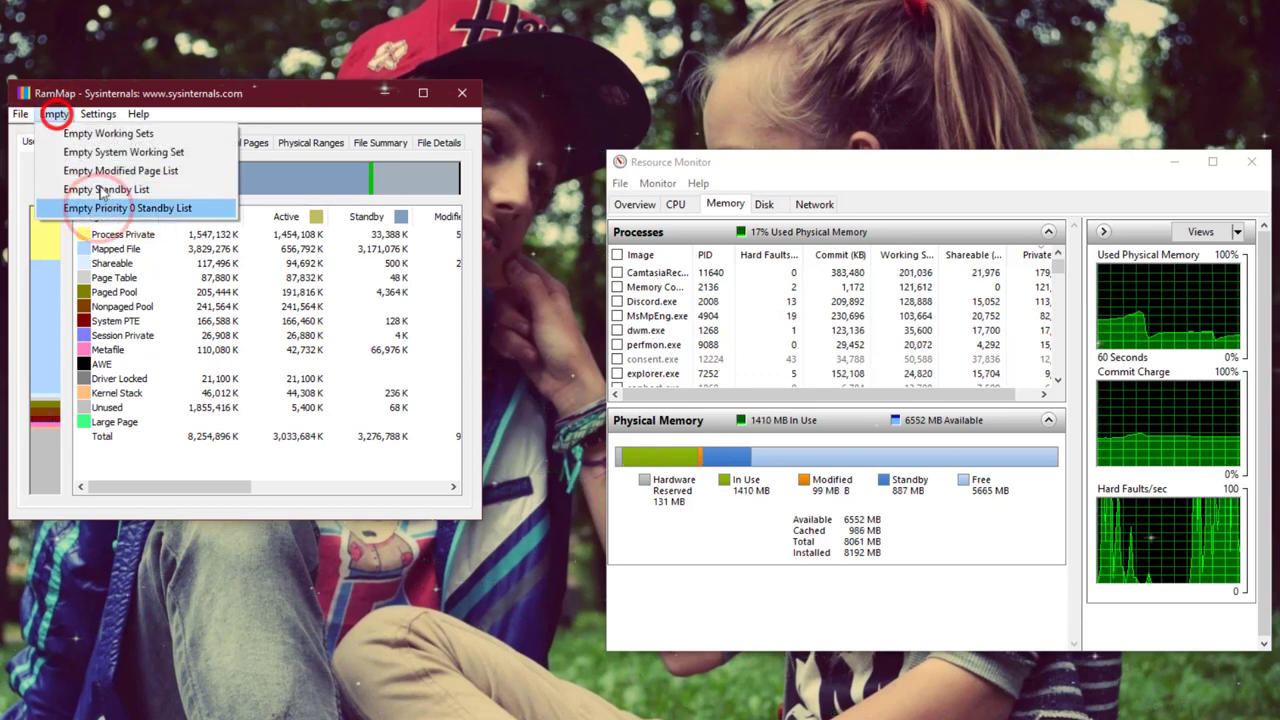
left_click(104, 207)
left_click(52, 114)
left_click(52, 114)
left_click(52, 114)
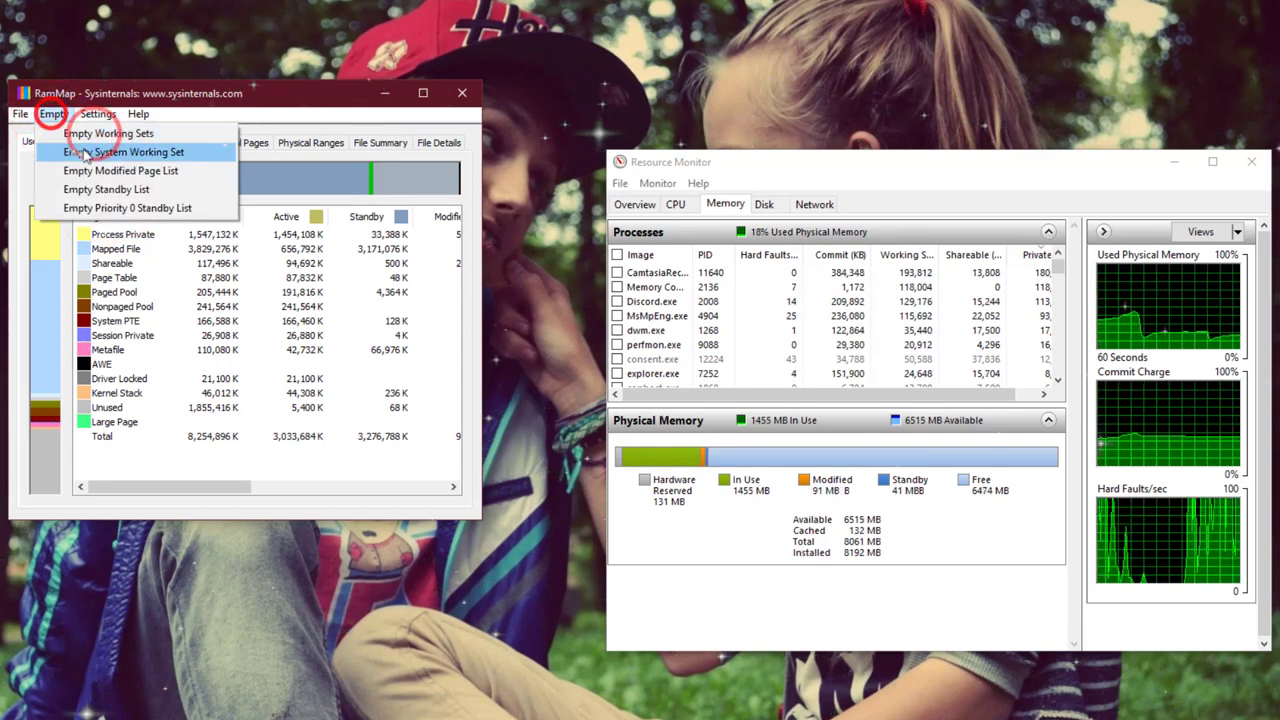
left_click(100, 152)
left_click(457, 106)
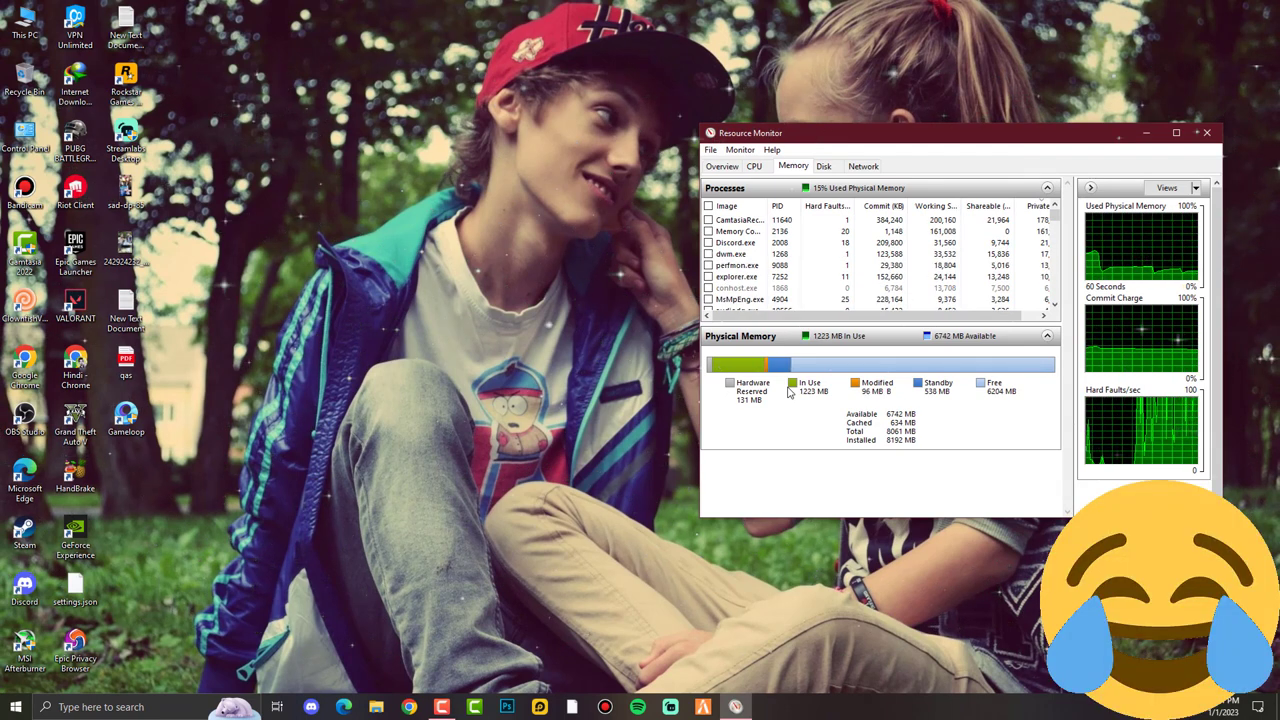
Check the Memory tab shows about 6200 MB free, then close Resource Monitor to reveal the desktop
left_click(800, 285)
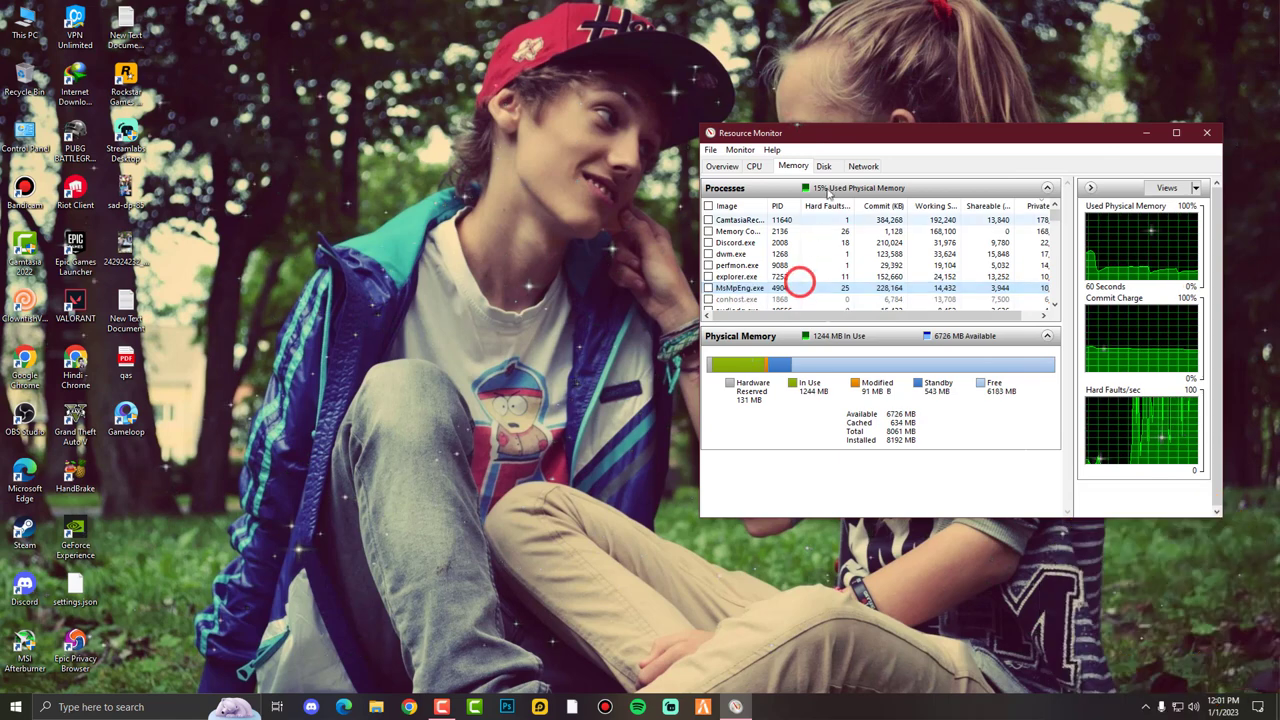
left_click_drag(844, 135, 668, 112)
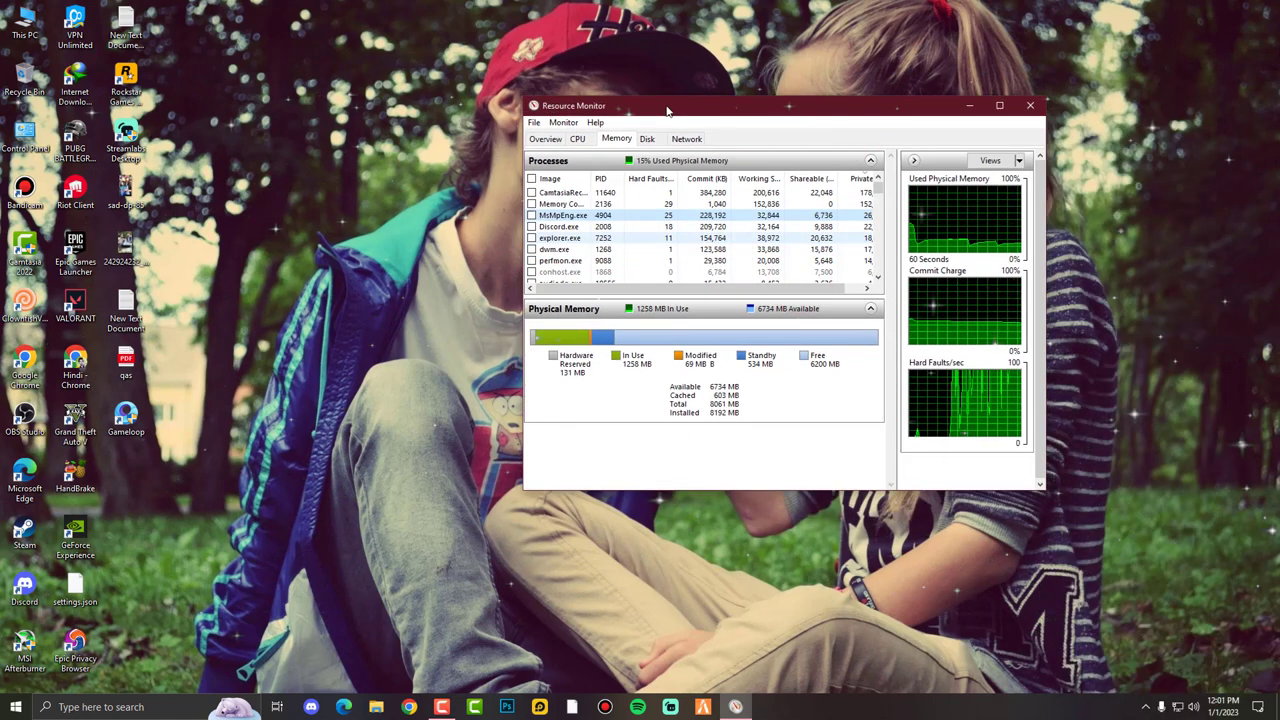
left_click(1030, 105)
left_click(675, 566)
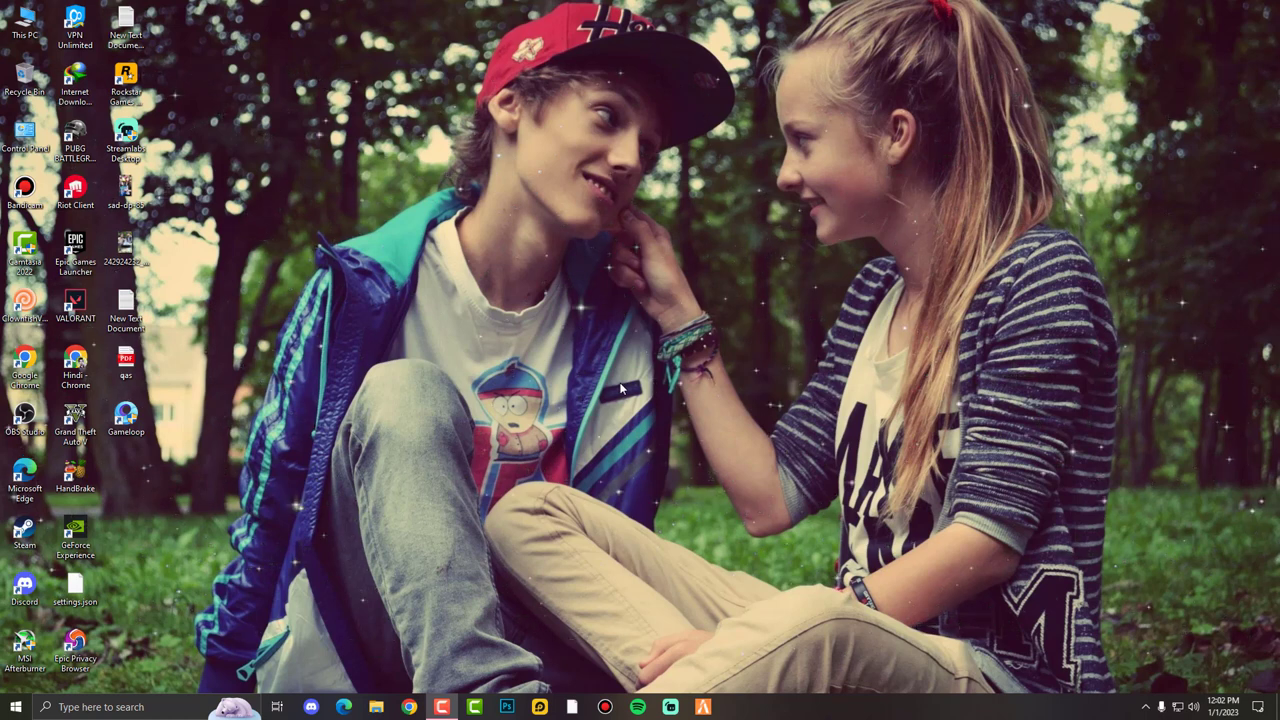
left_click(535, 347)
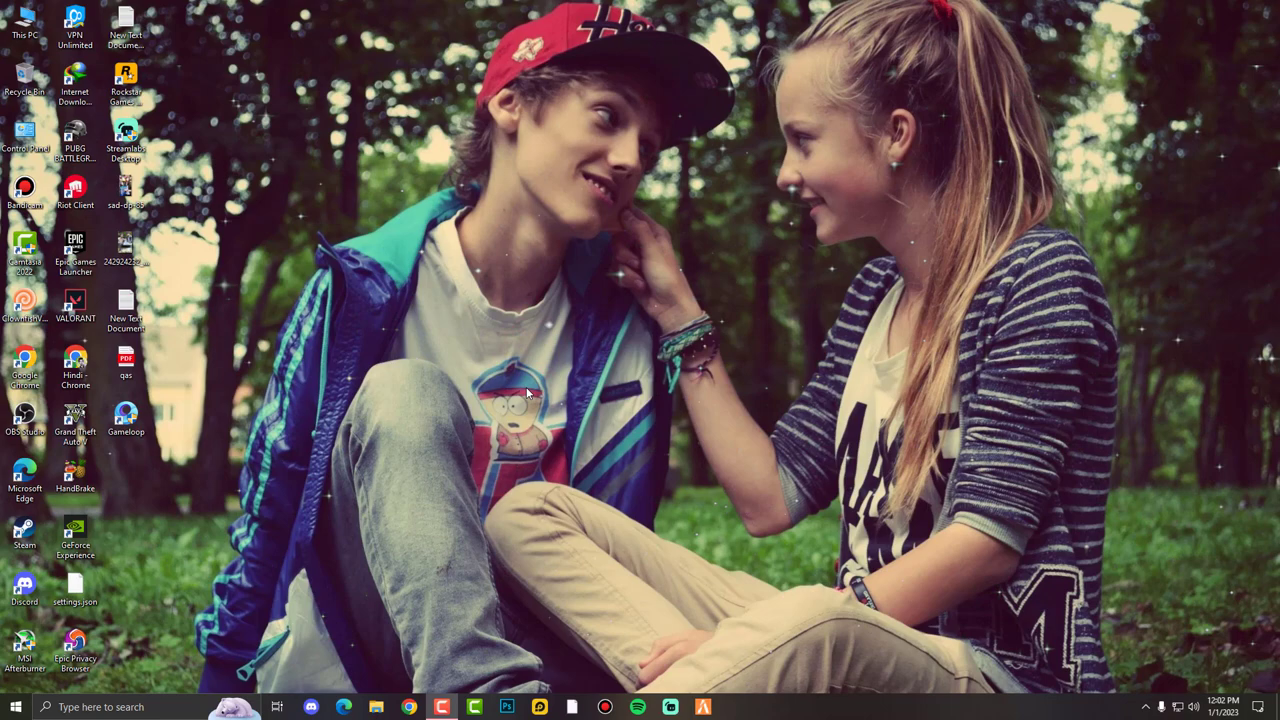